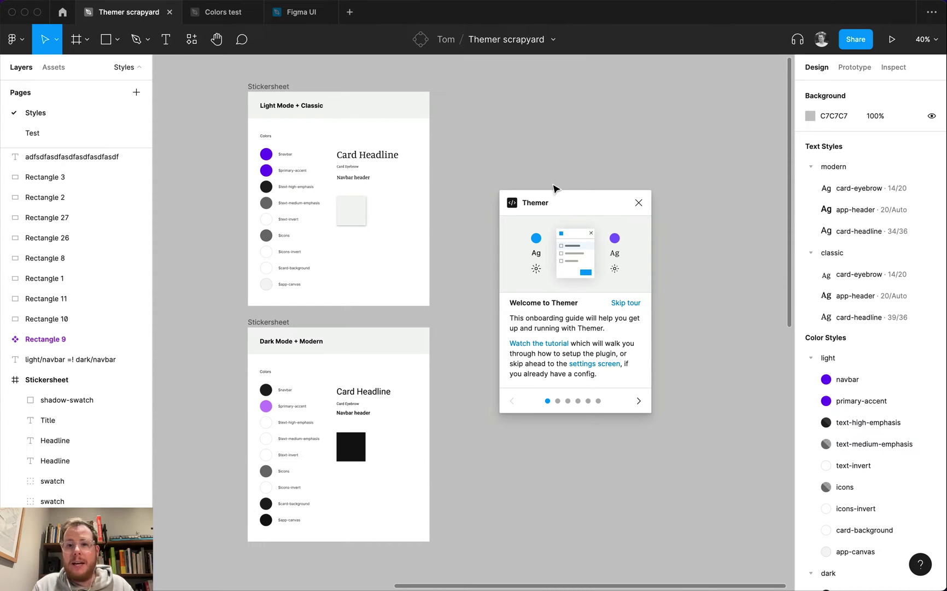
Step: Page the Themer welcome tour through Getting started to Setup JSONBin, then switch to Chrome
click(639, 401)
click(639, 401)
click(639, 401)
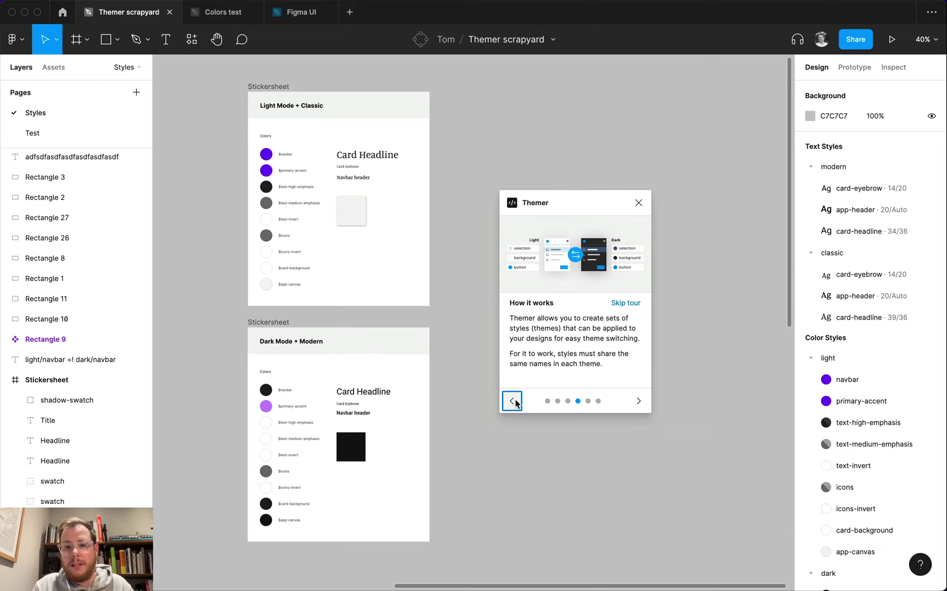
click(513, 401)
click(513, 401)
click(513, 401)
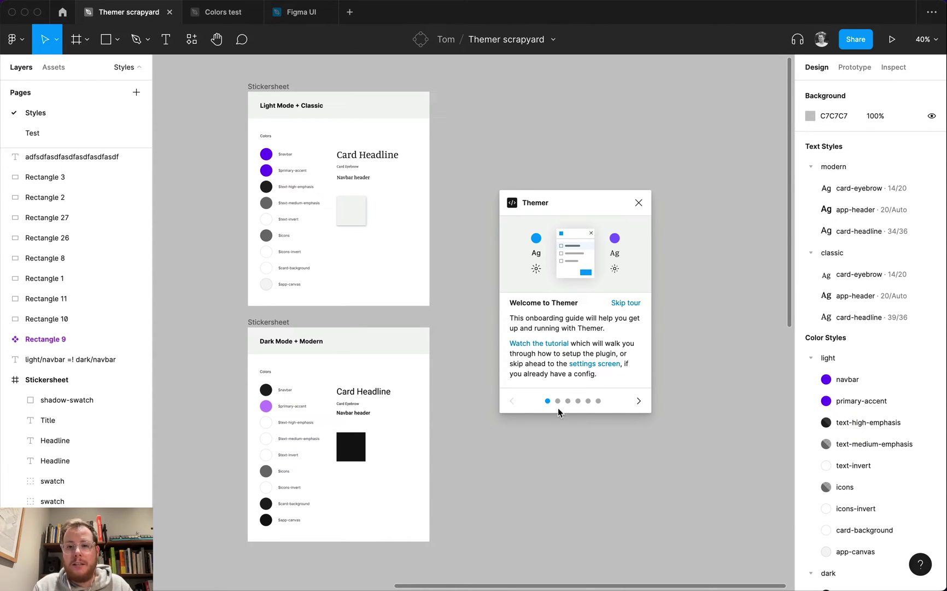
click(639, 403)
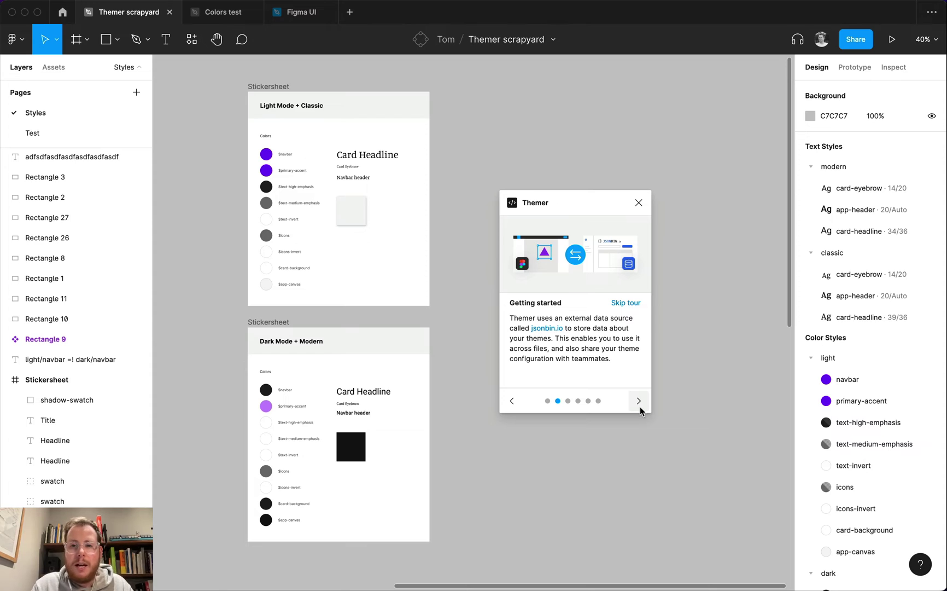
click(640, 405)
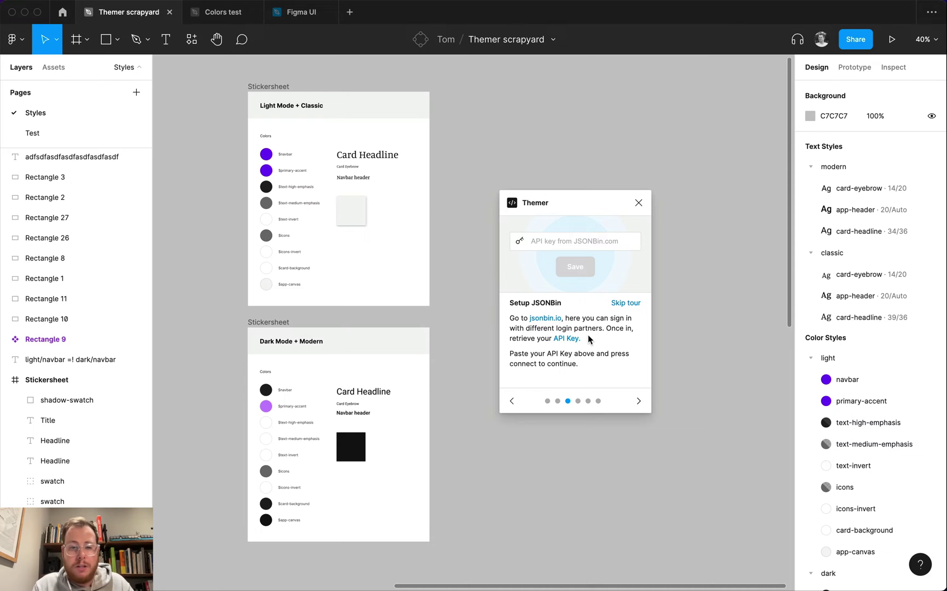
key(super+Tab)
key(super+Tab)
key(super+Tab)
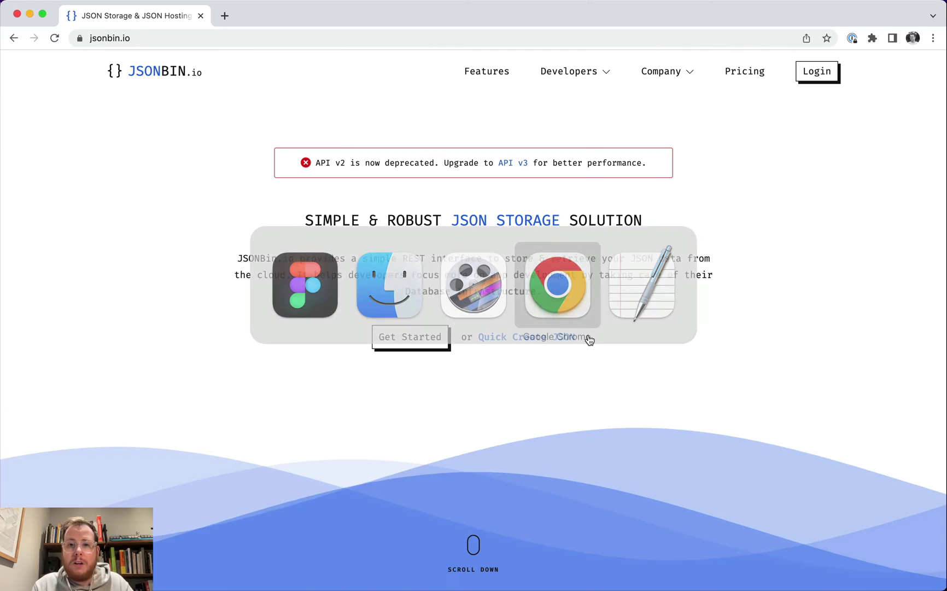
Step: Log in to JSONBin.io with a Google account and copy the X-MASTER-KEY from API Keys
click(820, 77)
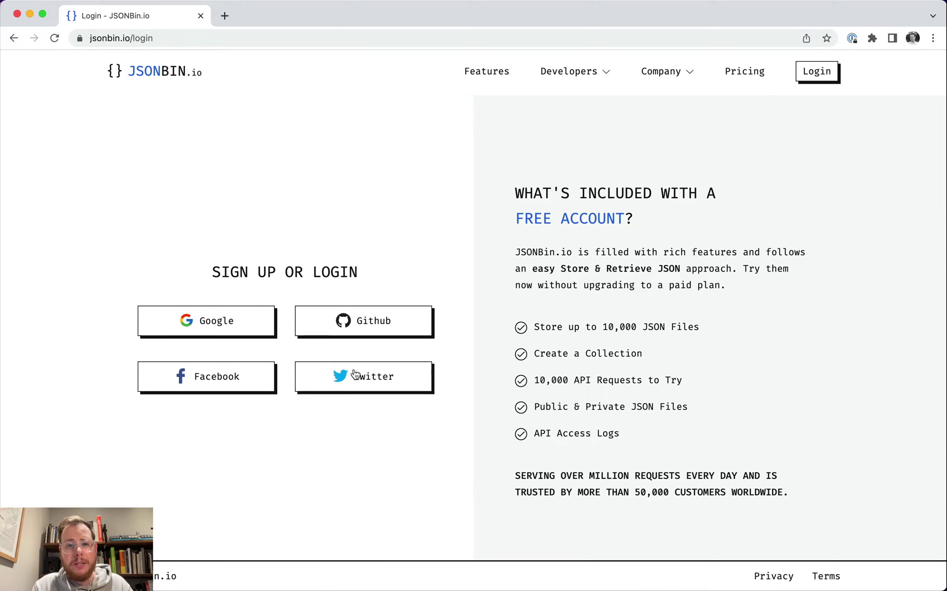
click(189, 323)
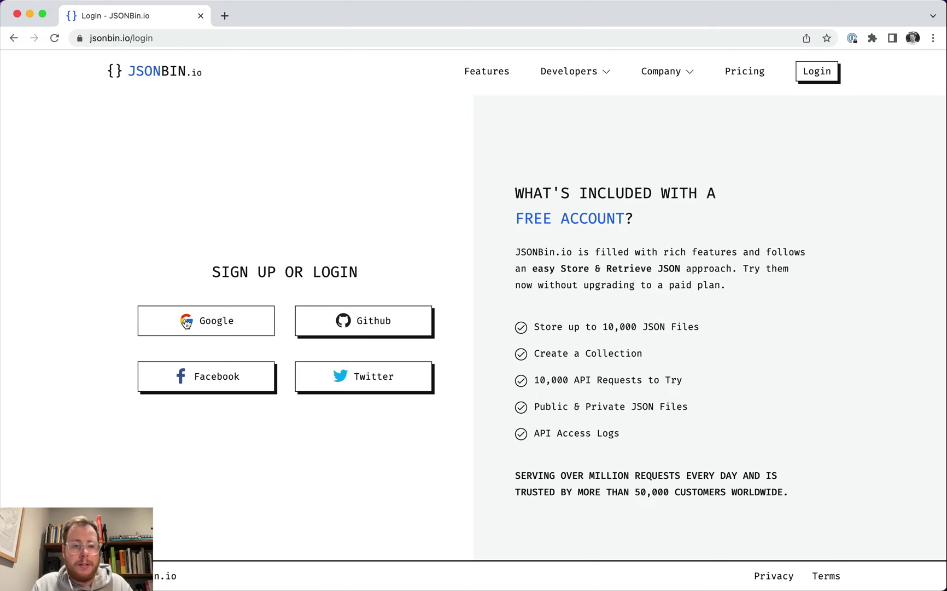
click(436, 330)
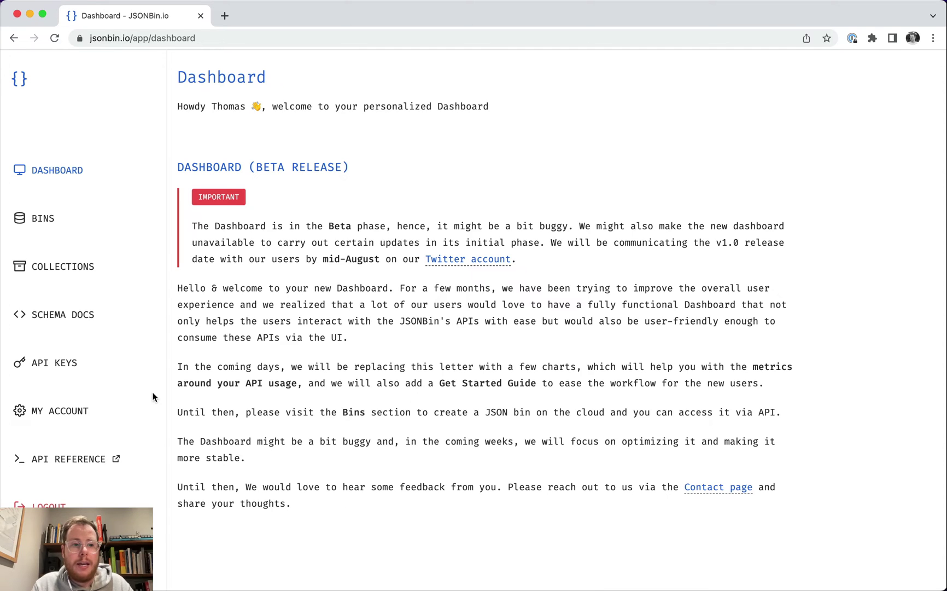
click(64, 366)
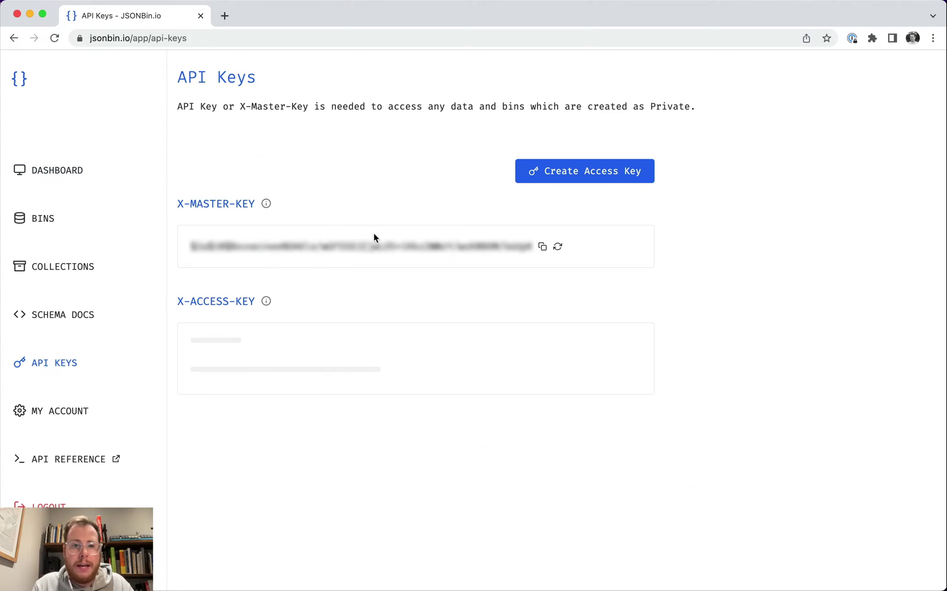
click(543, 248)
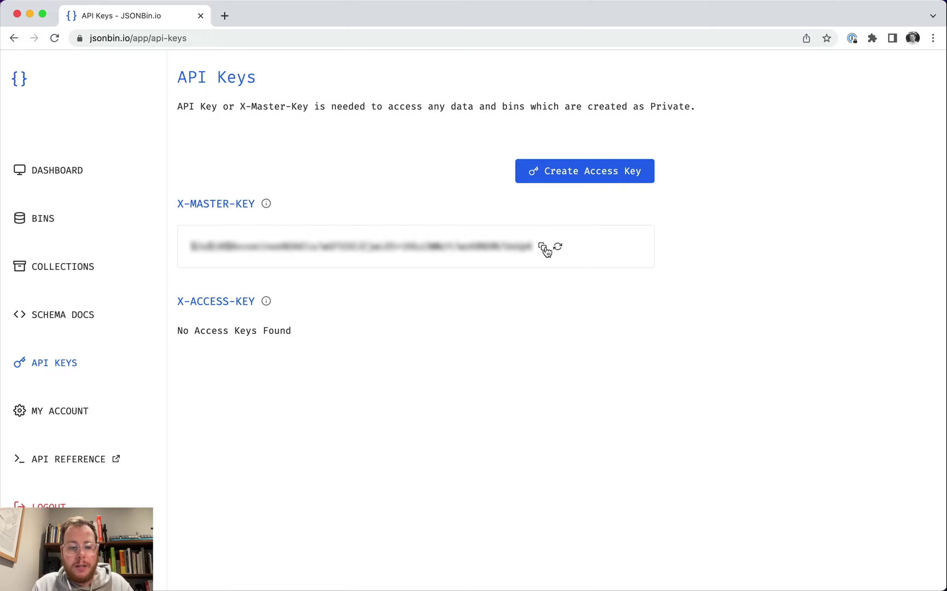
Step: Paste the copied JSONBin master key into Themer's API key field and save it
key(super+Tab)
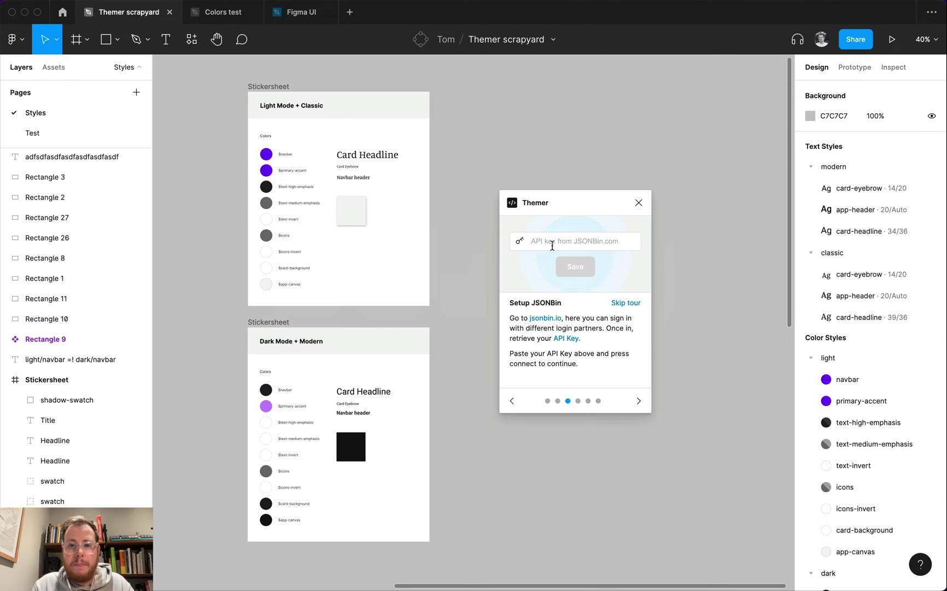
click(552, 246)
key(super+v)
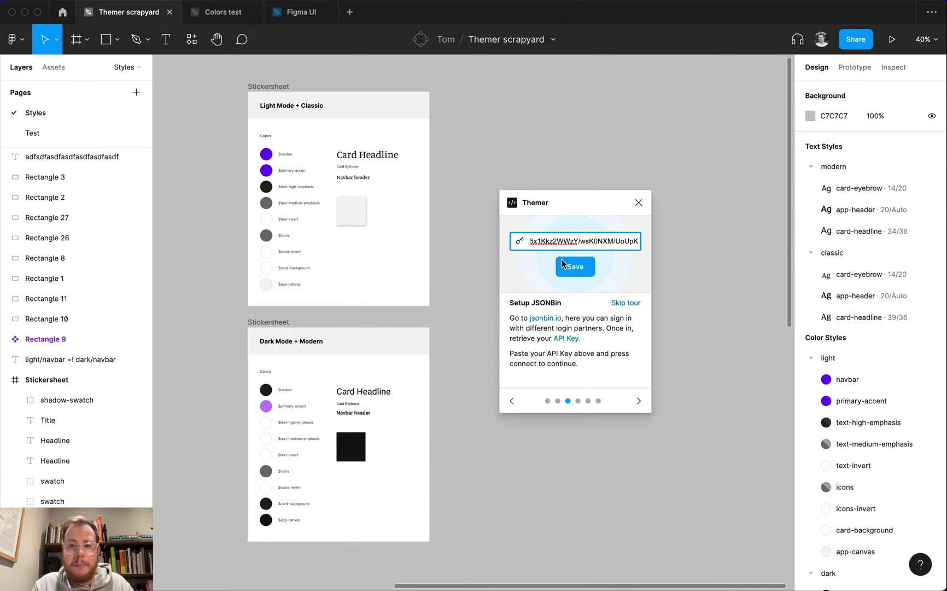
click(566, 260)
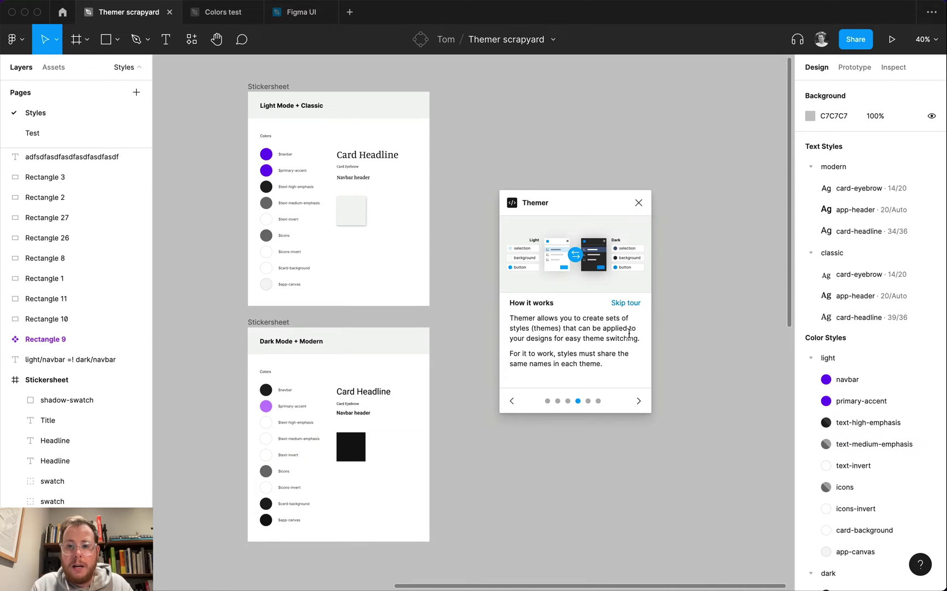
Step: Finish the remaining Themer tour slides with Get started
click(639, 402)
click(639, 402)
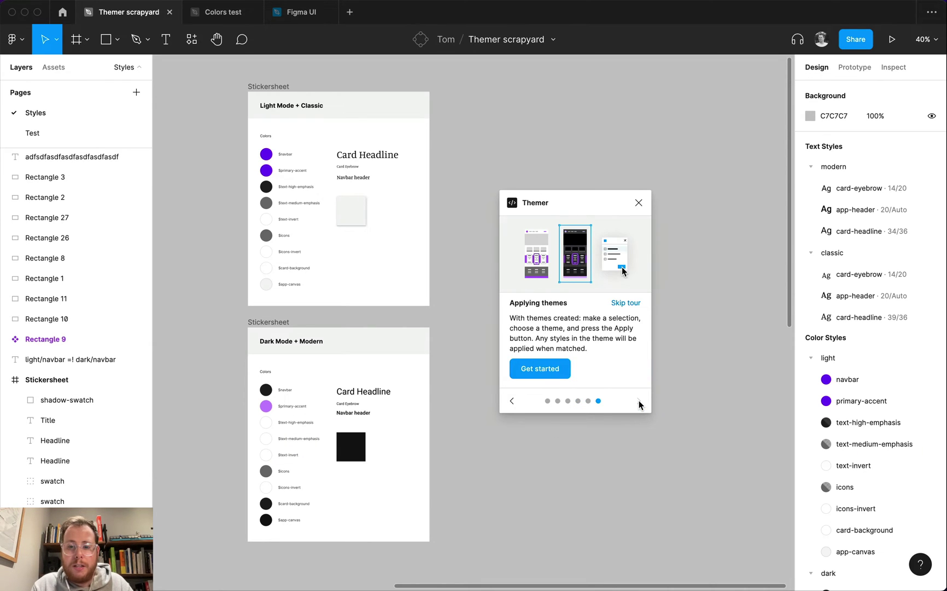
click(551, 370)
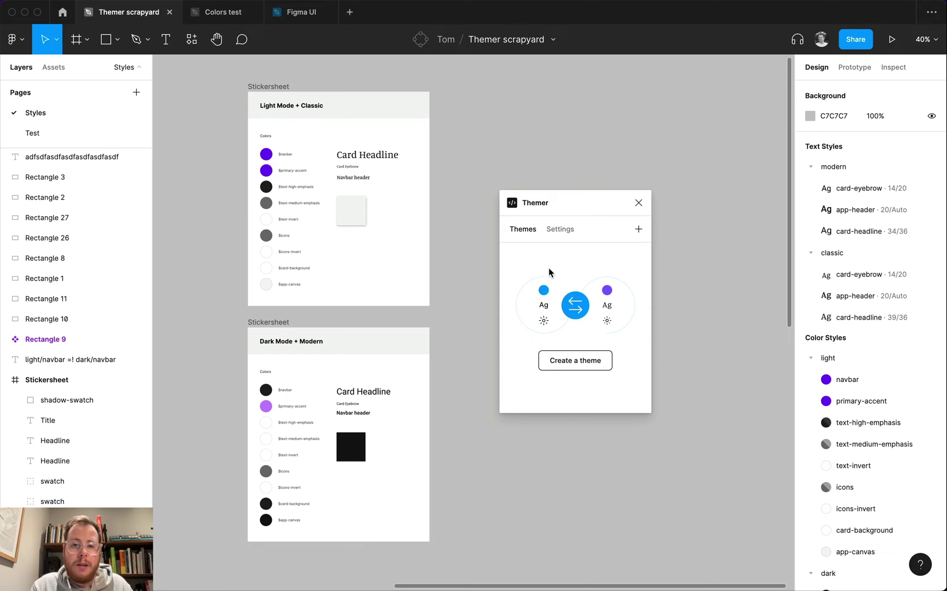
Step: Empty the JSONBin URL field in Themer's Settings and save the settings
click(556, 229)
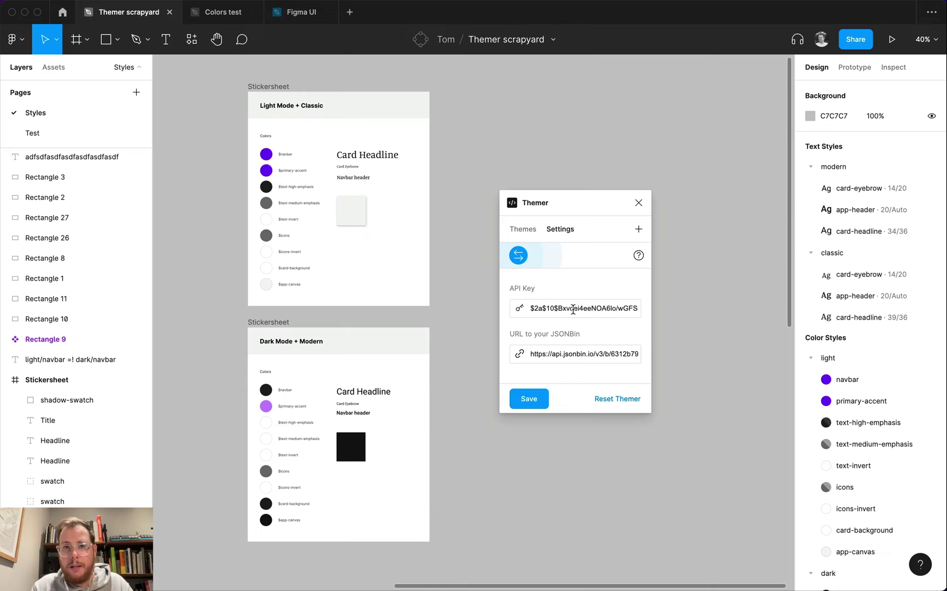
click(565, 360)
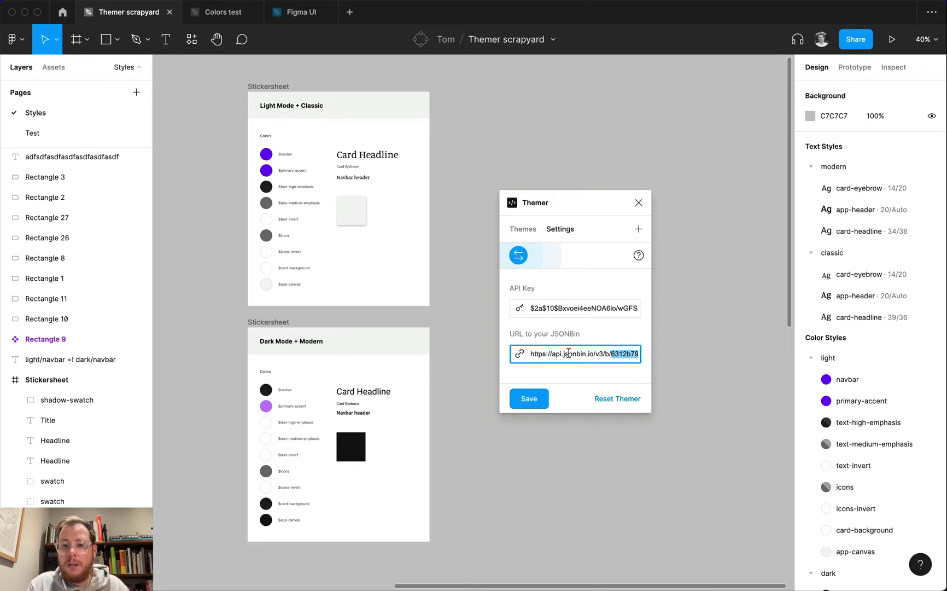
triple_click(568, 354)
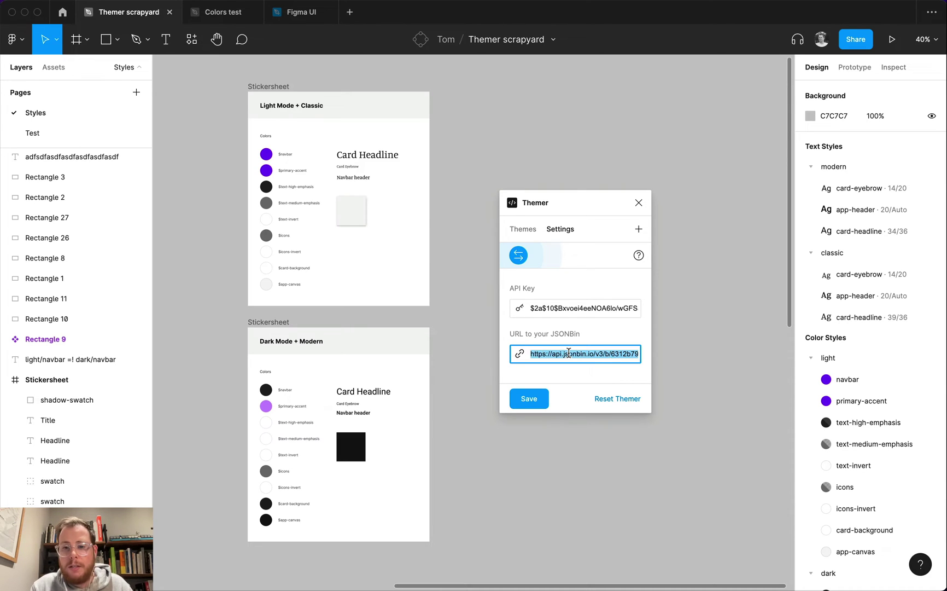
key(BackSpace)
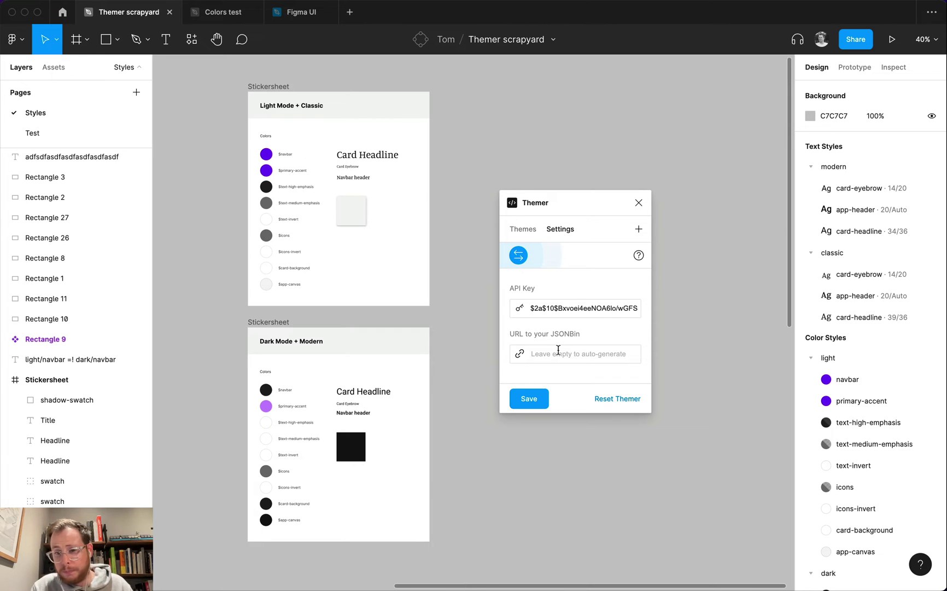
click(536, 396)
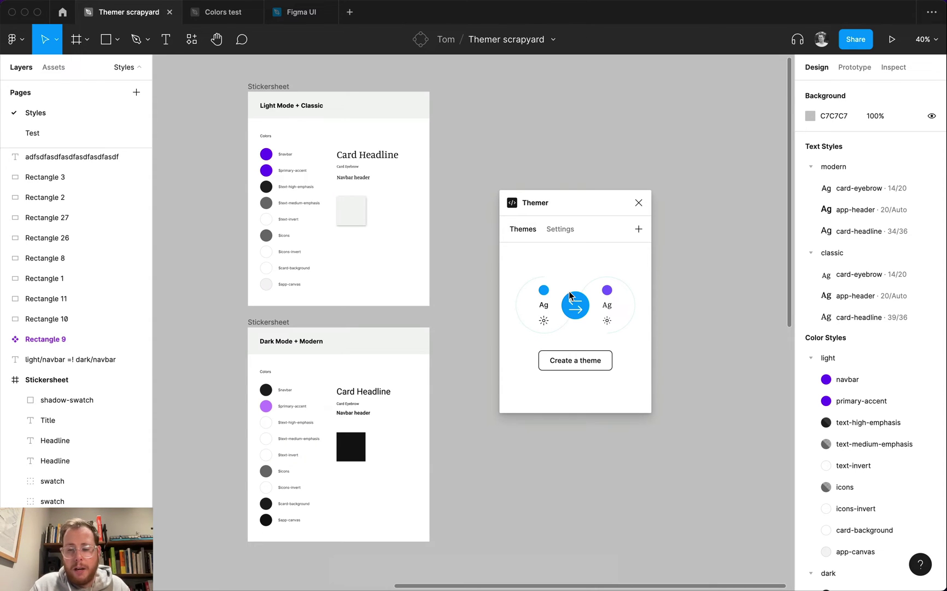
Step: Start a new theme and switch on Effect styles alongside colour and text styles
click(560, 360)
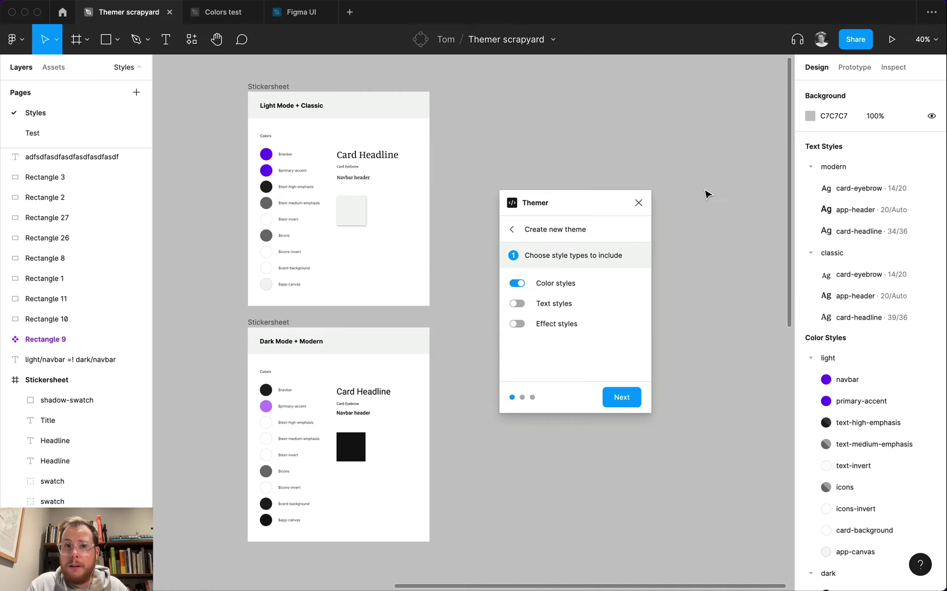
scroll(867, 144, down, 2)
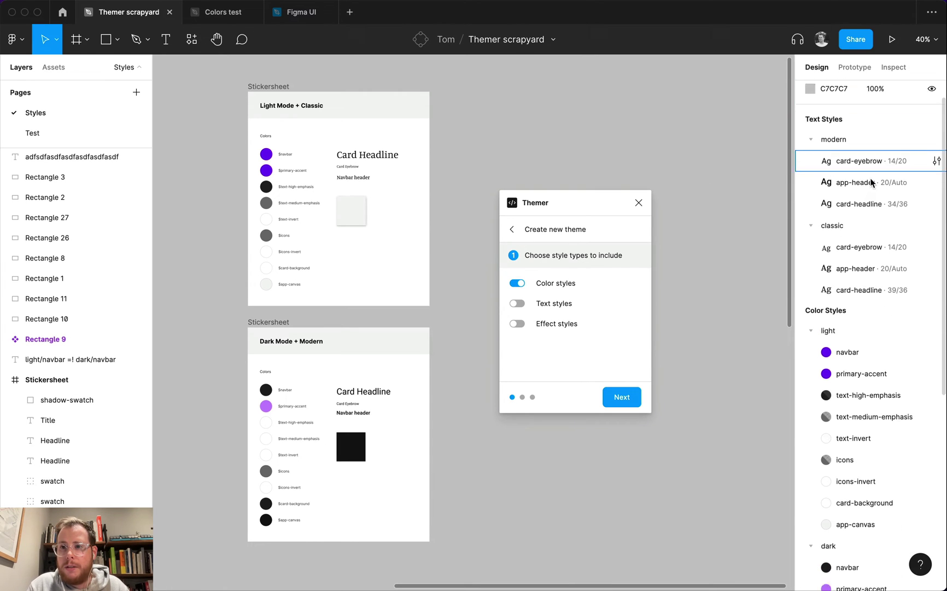
scroll(858, 208, down, 5)
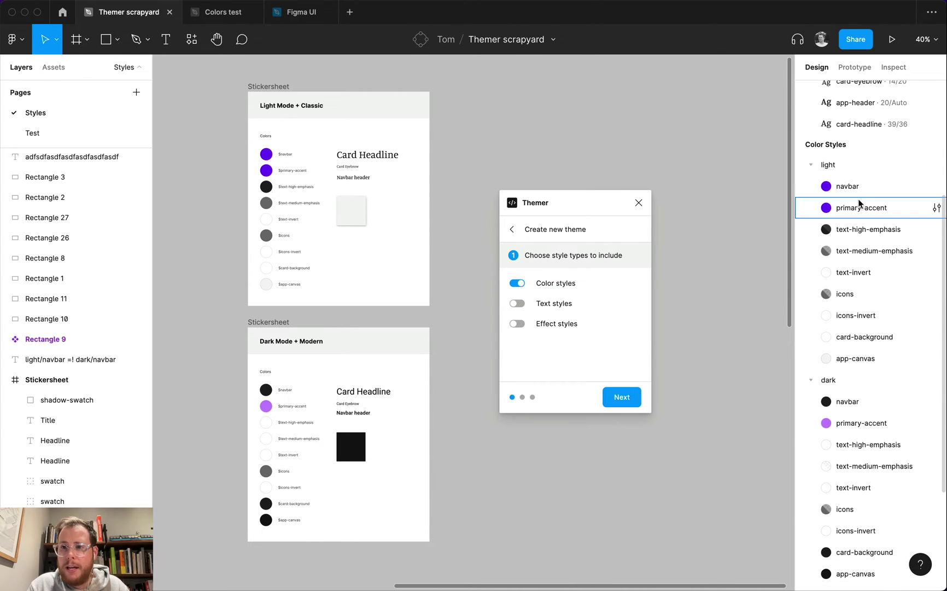
scroll(856, 237, down, 4)
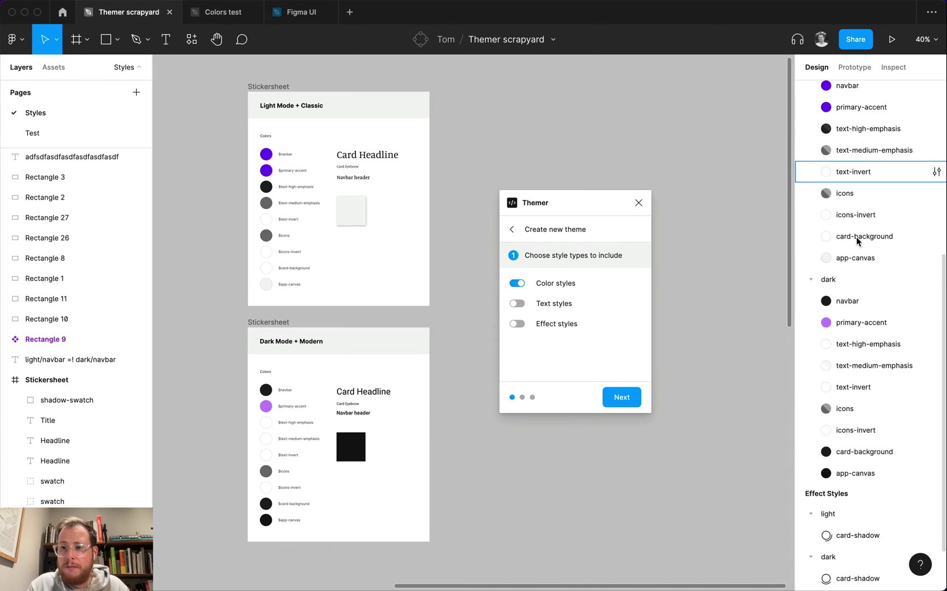
scroll(856, 237, down, 2)
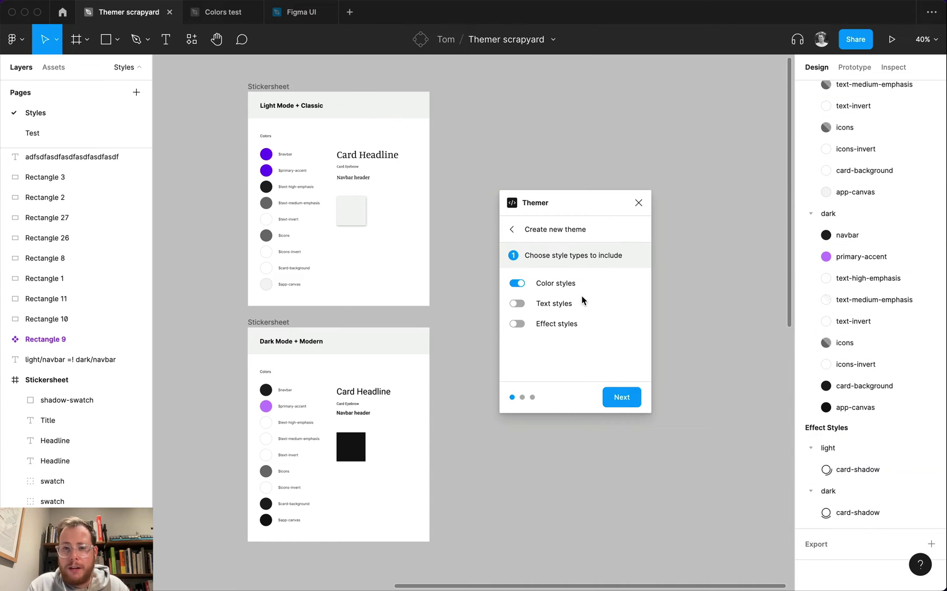
scroll(857, 320, up, 10)
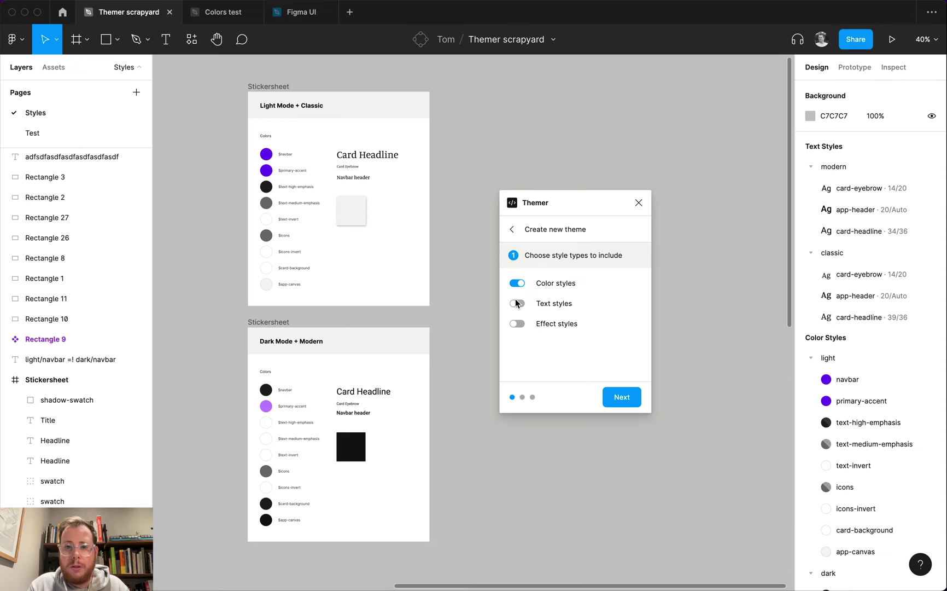
click(515, 326)
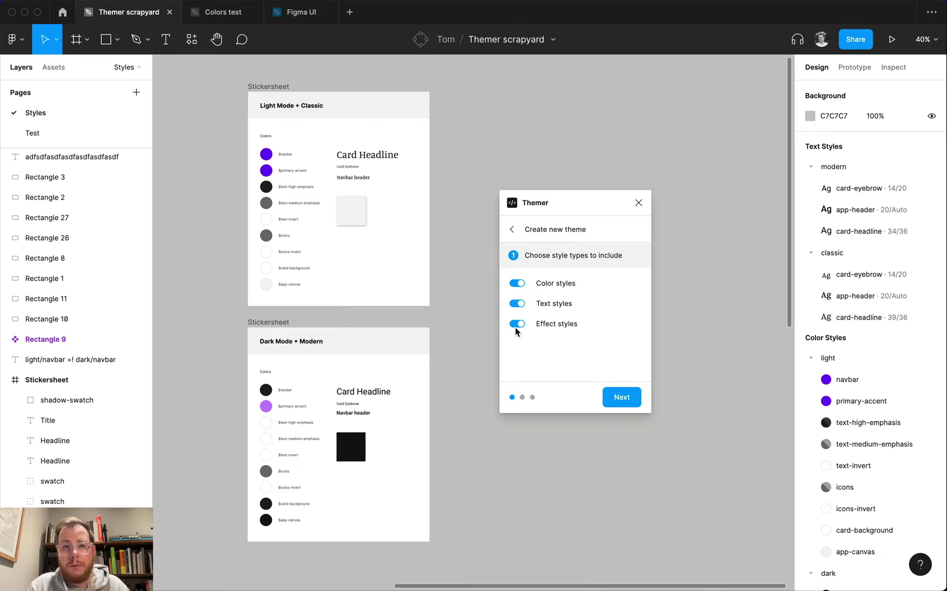
click(621, 398)
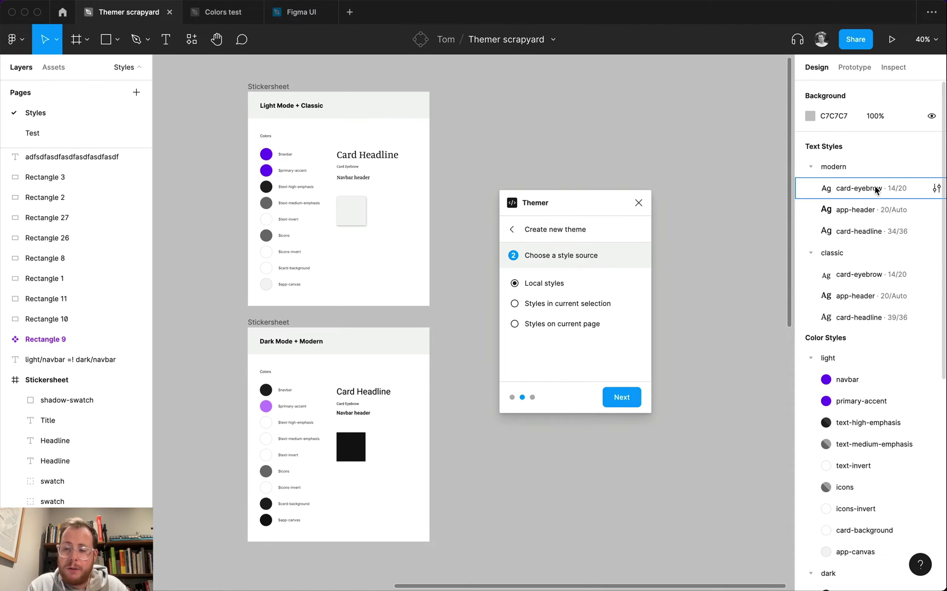
scroll(875, 189, down, 4)
scroll(866, 328, down, 3)
scroll(862, 356, up, 8)
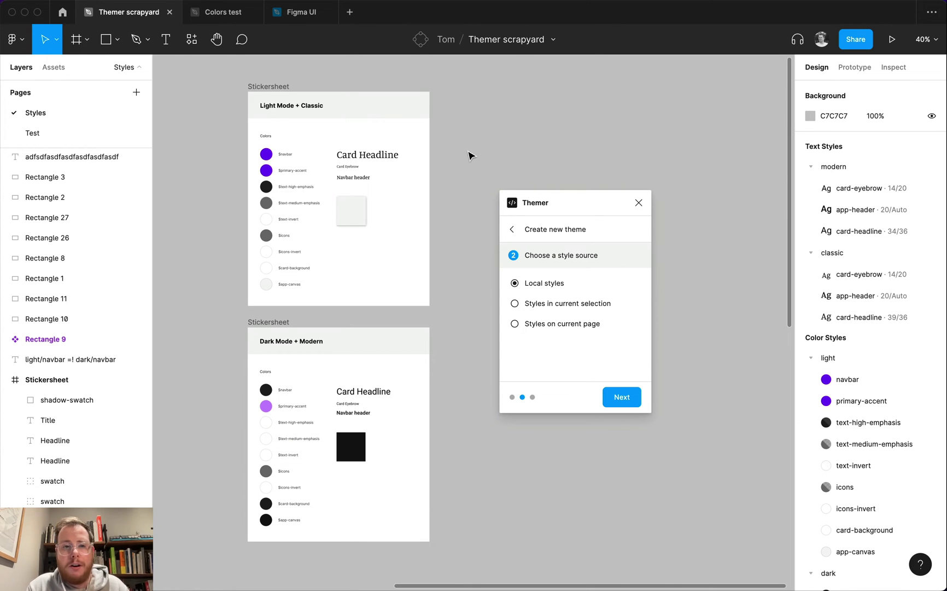
drag(230, 80, 447, 320)
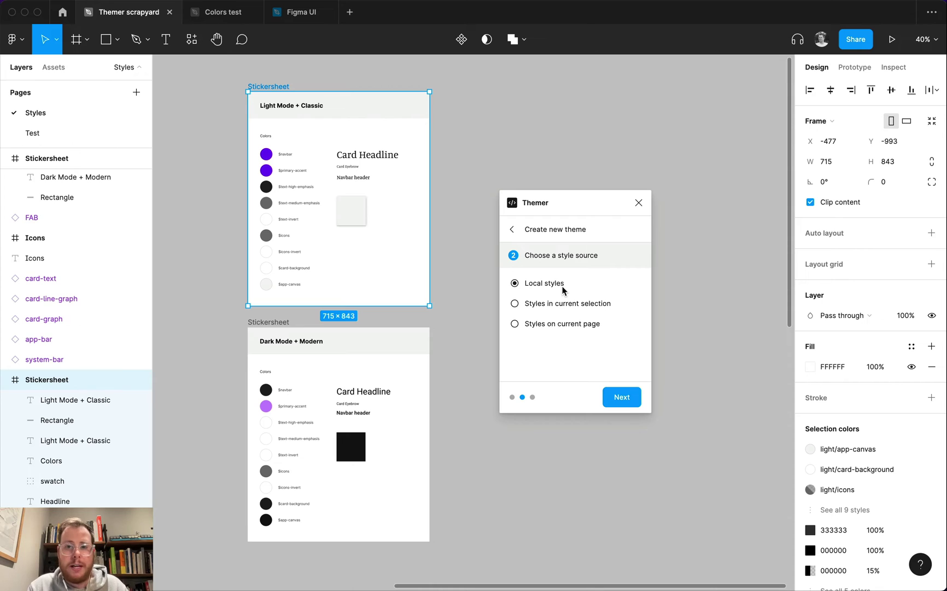
click(624, 401)
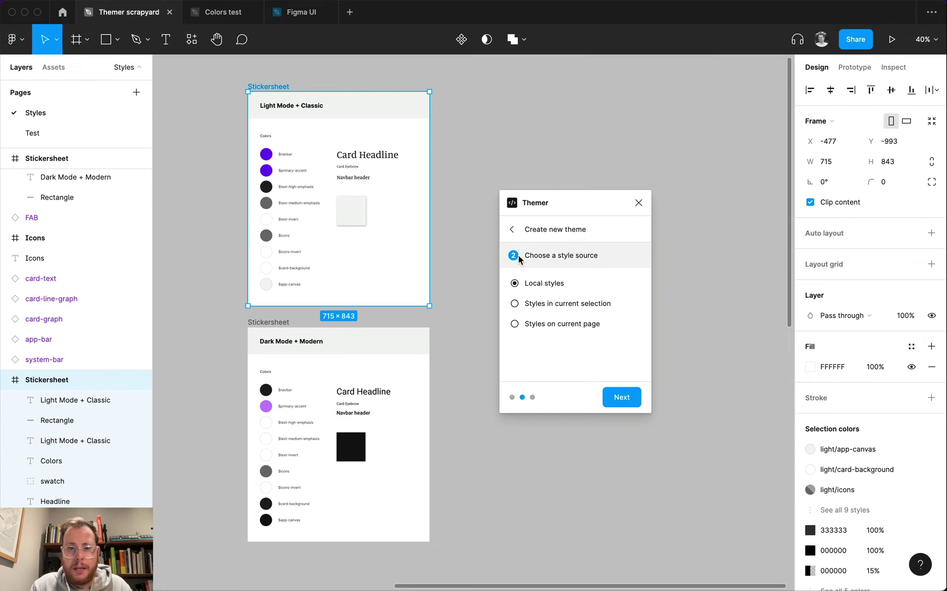
click(477, 258)
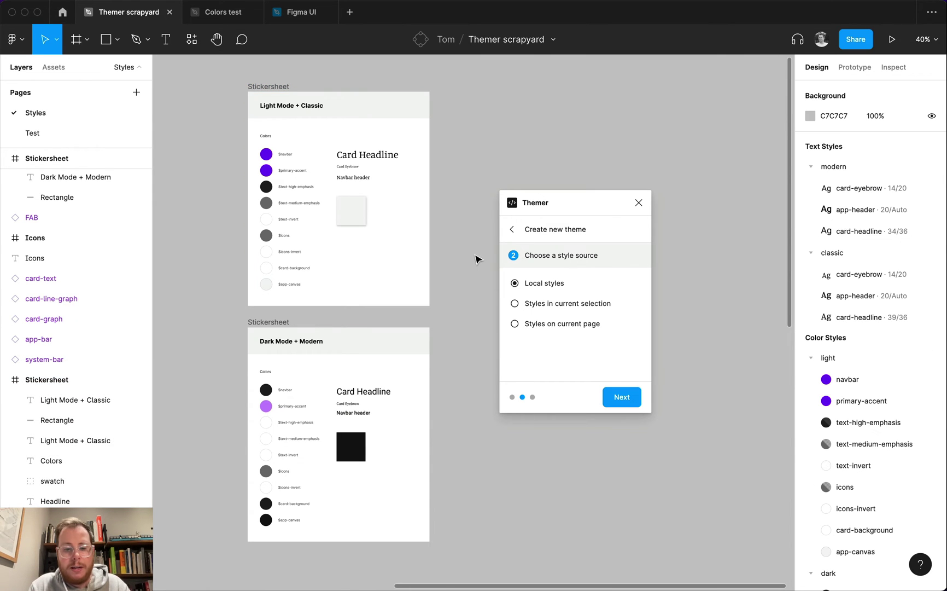
Step: Publish all 39 local style changes to the team library and continue Themer
key(alt+super+o)
click(496, 165)
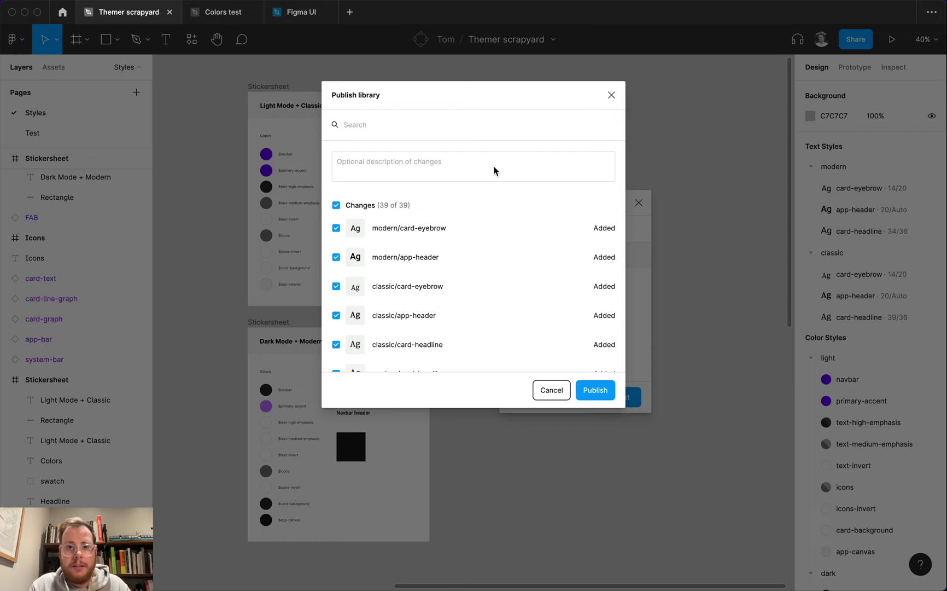
click(597, 389)
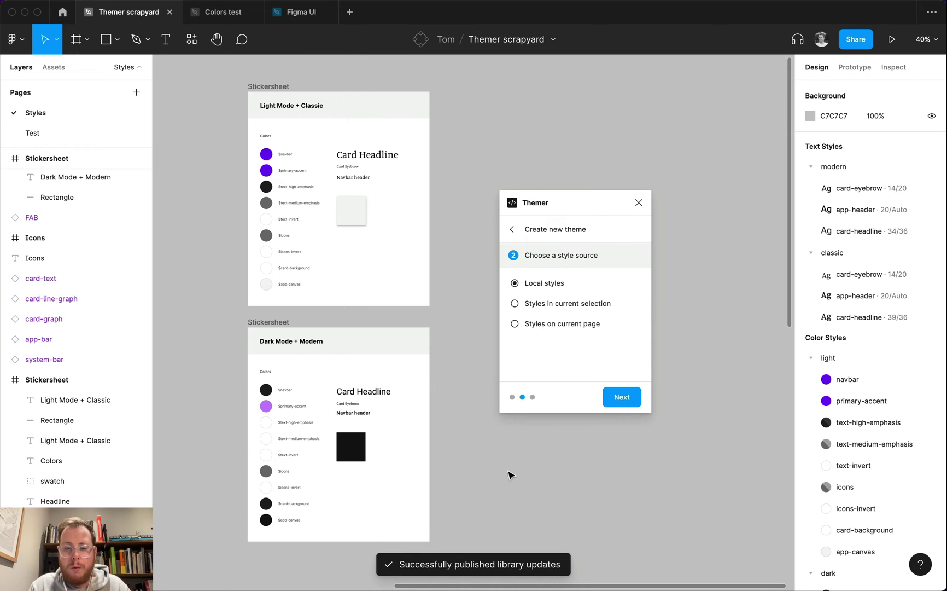
click(623, 397)
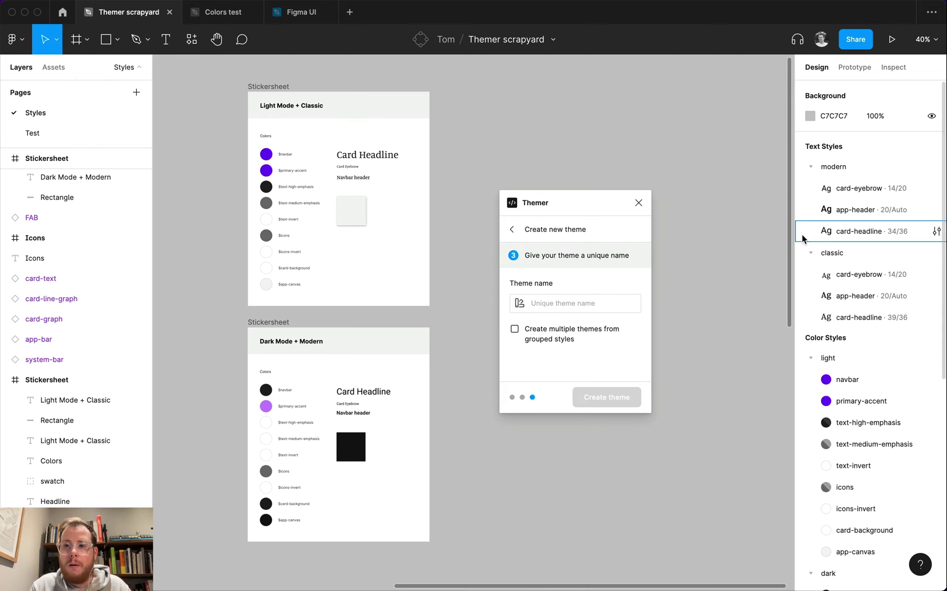
Step: Enter 'themeName' in Themer's Theme name field
scroll(869, 215, down, 5)
scroll(869, 216, up, 5)
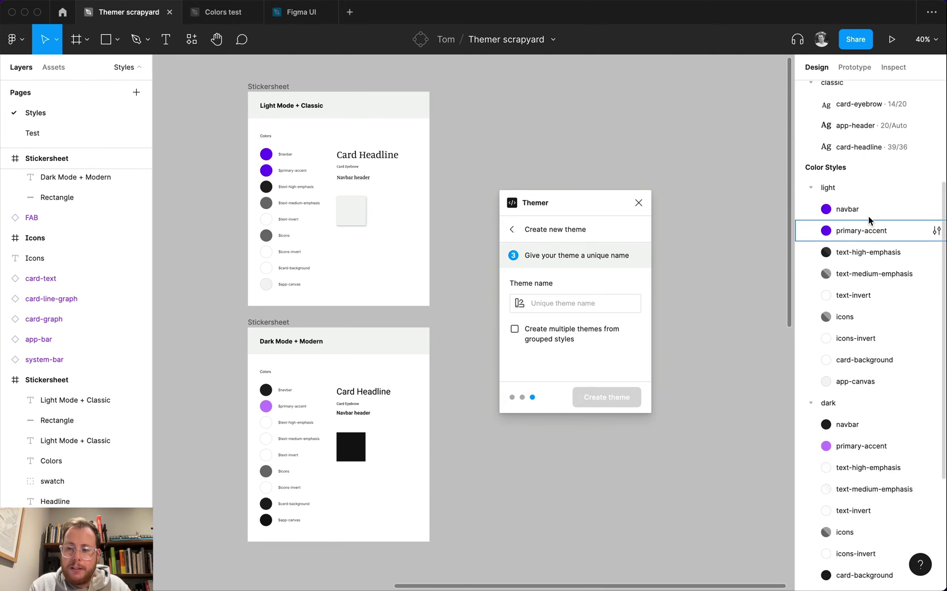
click(582, 303)
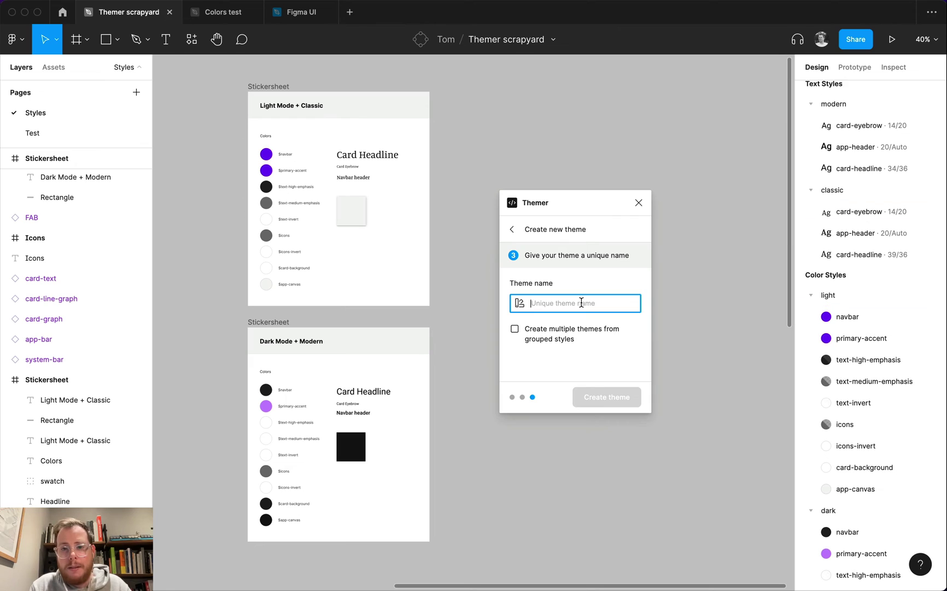
text(themeName)
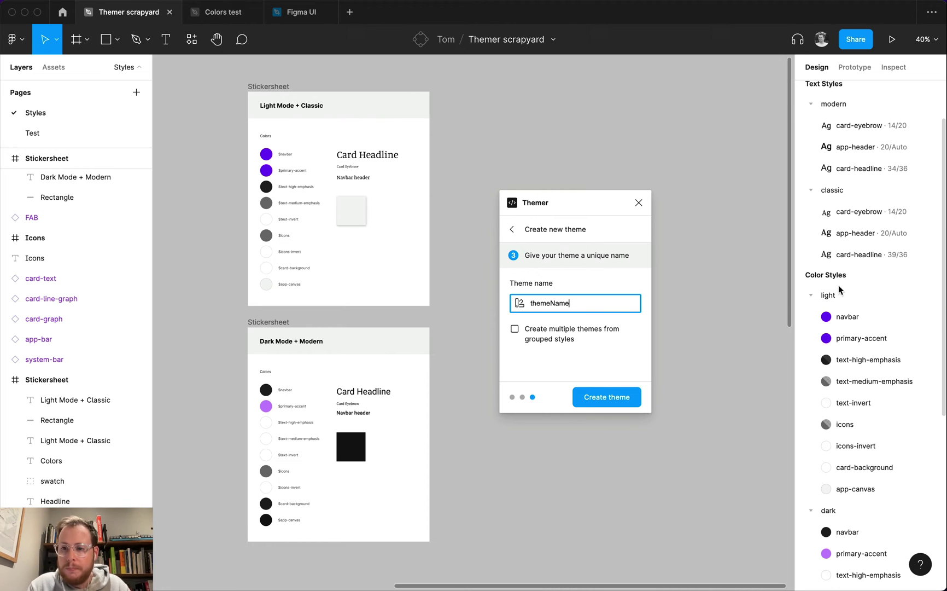
scroll(859, 165, up, 2)
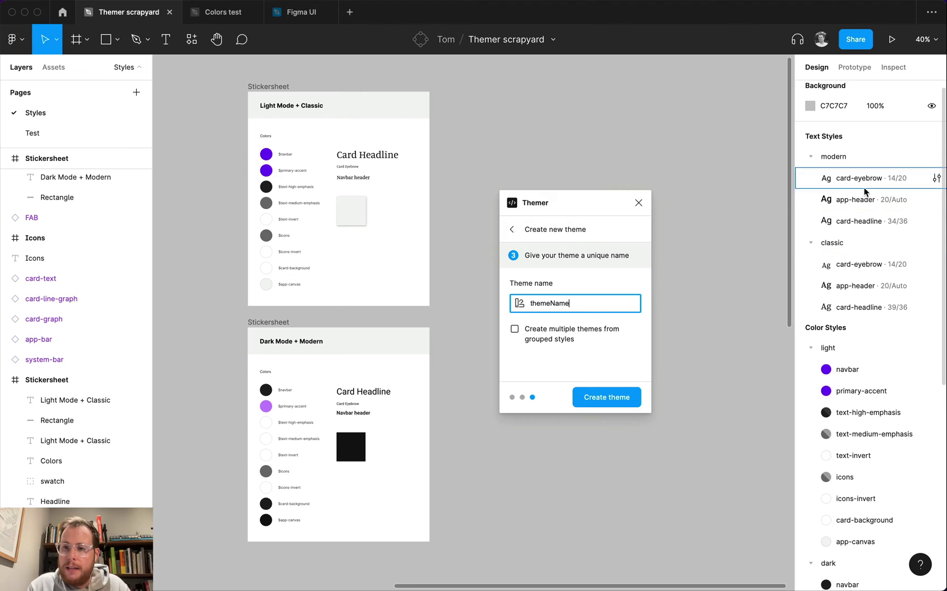
scroll(864, 208, down, 1)
scroll(856, 197, up, 2)
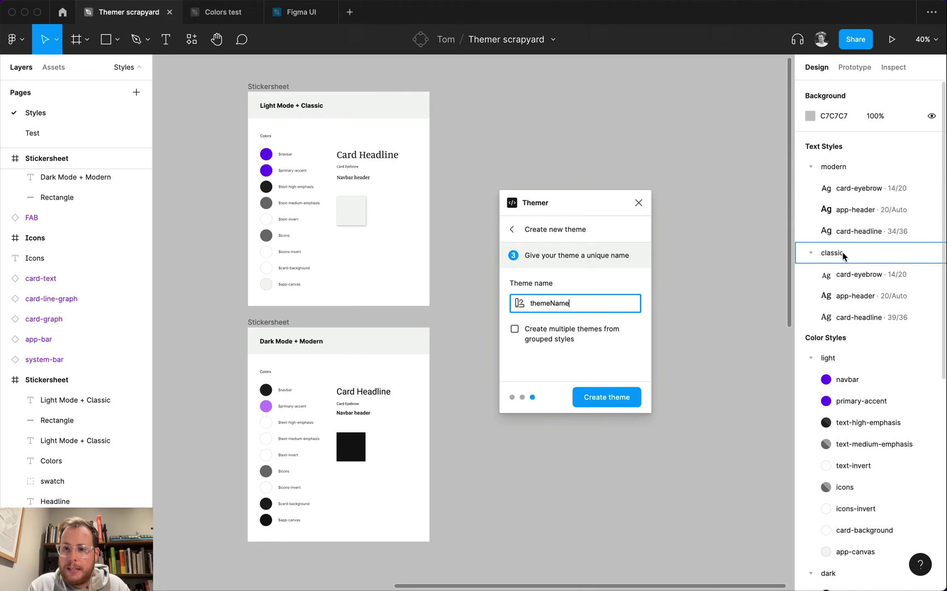
scroll(844, 253, down, 5)
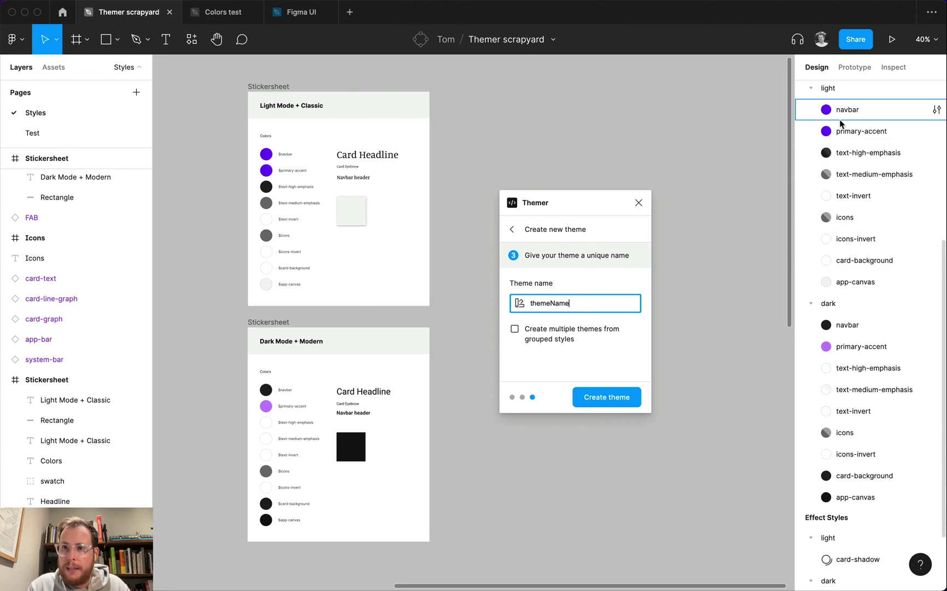
scroll(839, 119, down, 2)
scroll(842, 440, up, 3)
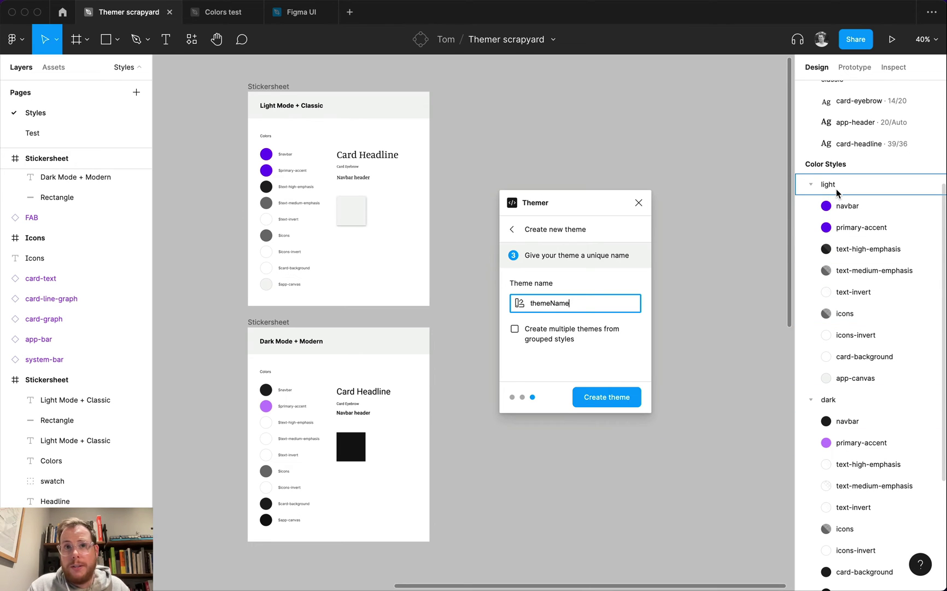
scroll(860, 211, down, 1)
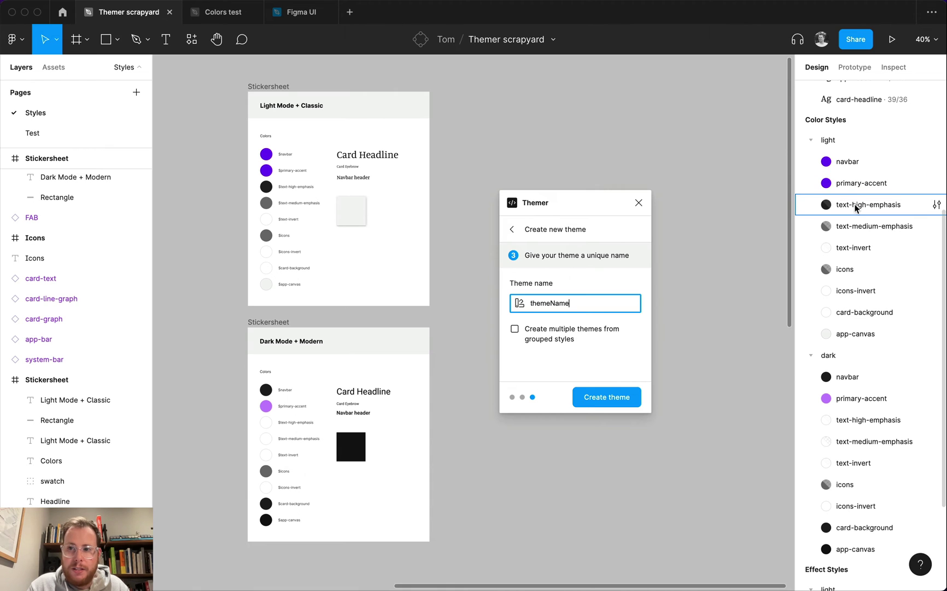
scroll(832, 268, down, 3)
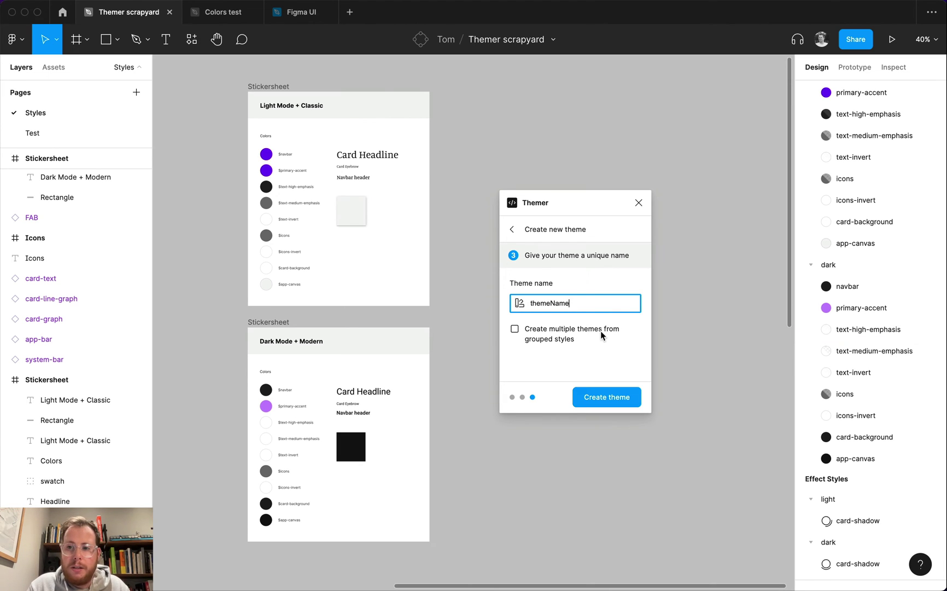
scroll(886, 275, up, 5)
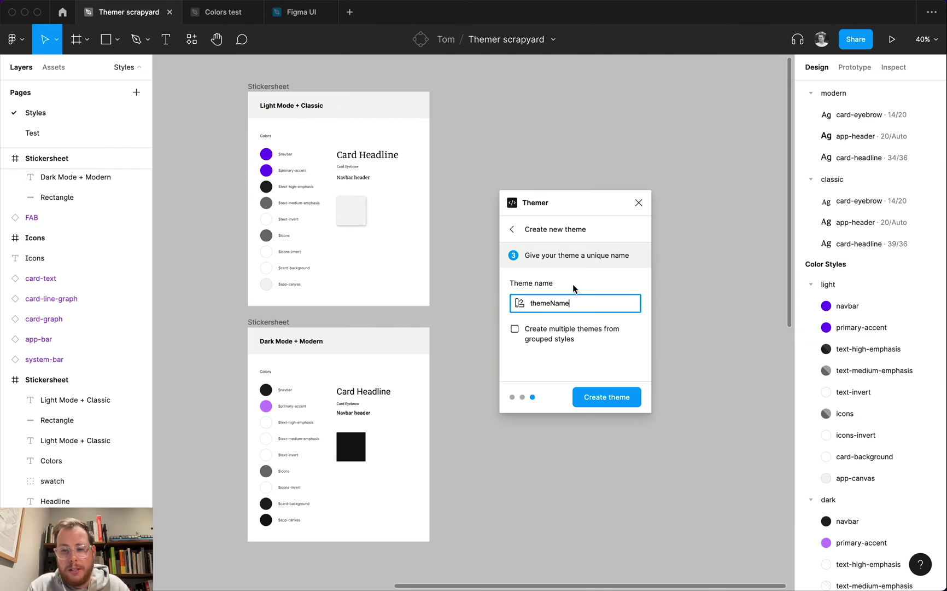
Step: Enable multiple themes from grouped styles and create the dark, light, classic and modern themes
click(515, 330)
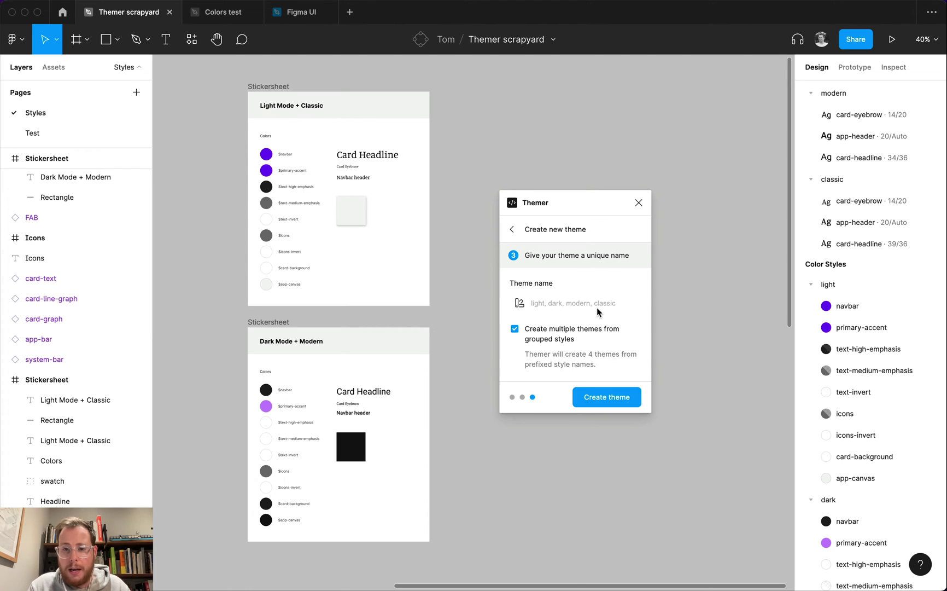
click(608, 398)
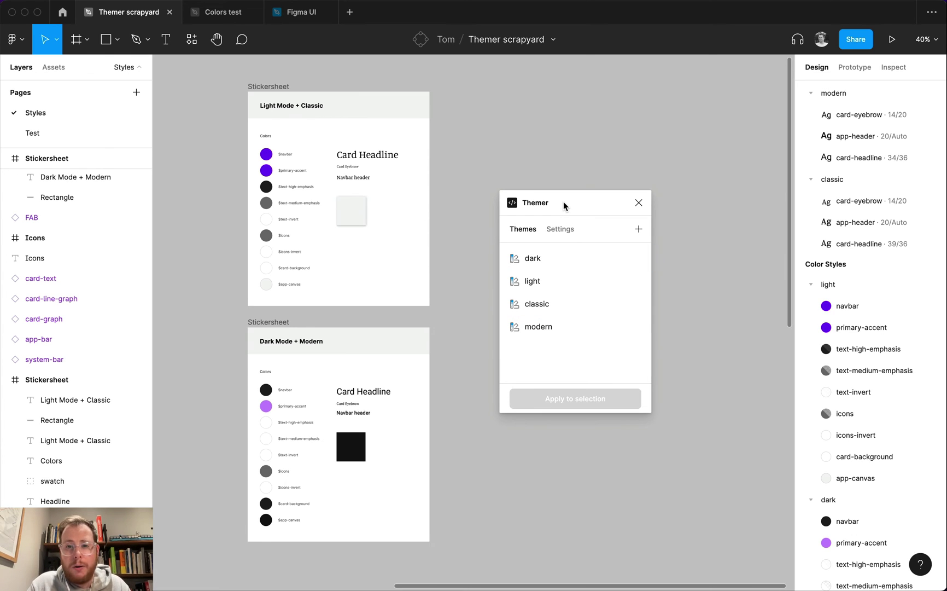
Step: On the Test page, duplicate the dark Analytics frame below and apply the light theme
click(47, 129)
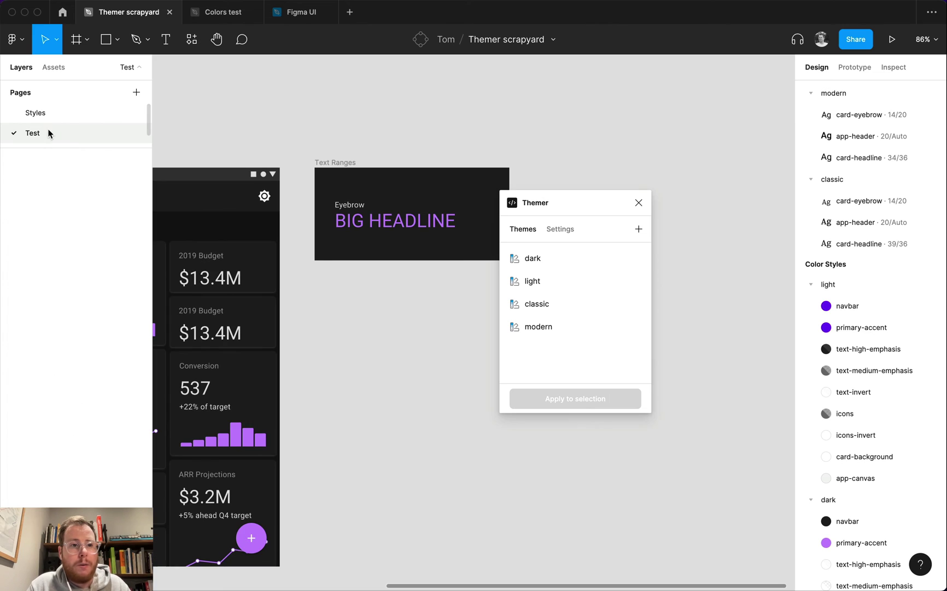
scroll(254, 128, left, 2)
scroll(253, 128, left, 3)
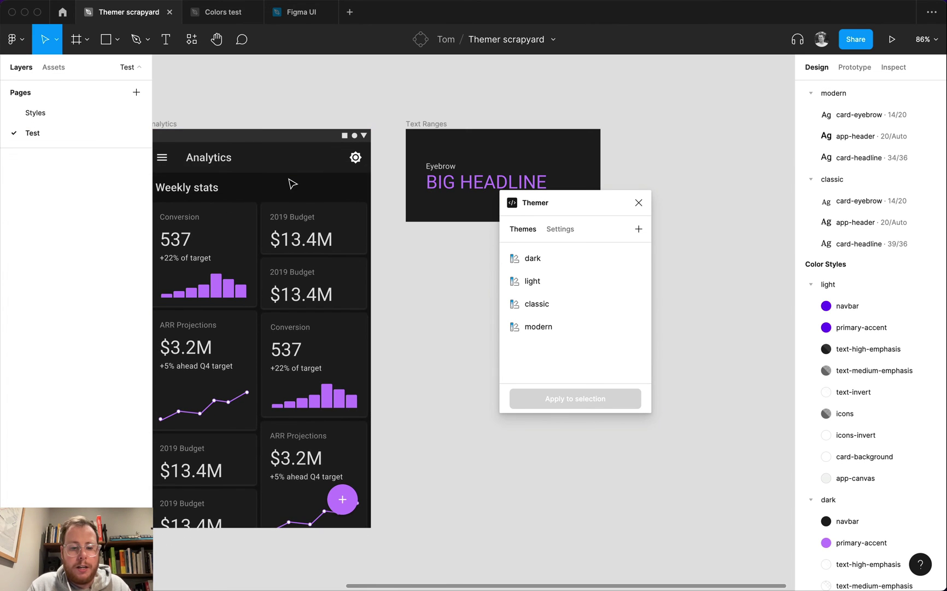
scroll(294, 189, down, 3)
scroll(289, 193, left, 3)
scroll(290, 194, down, 3)
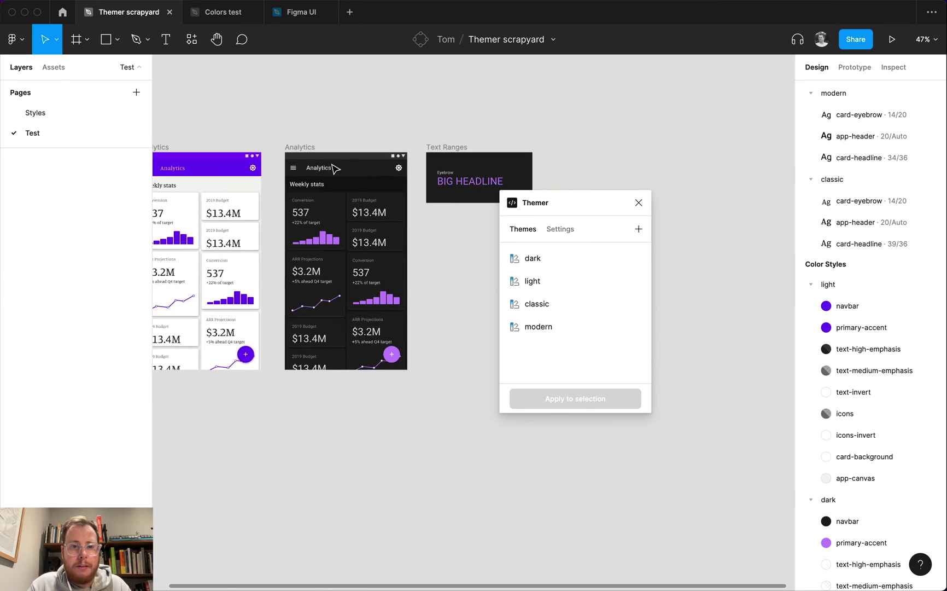
scroll(334, 169, left, 3)
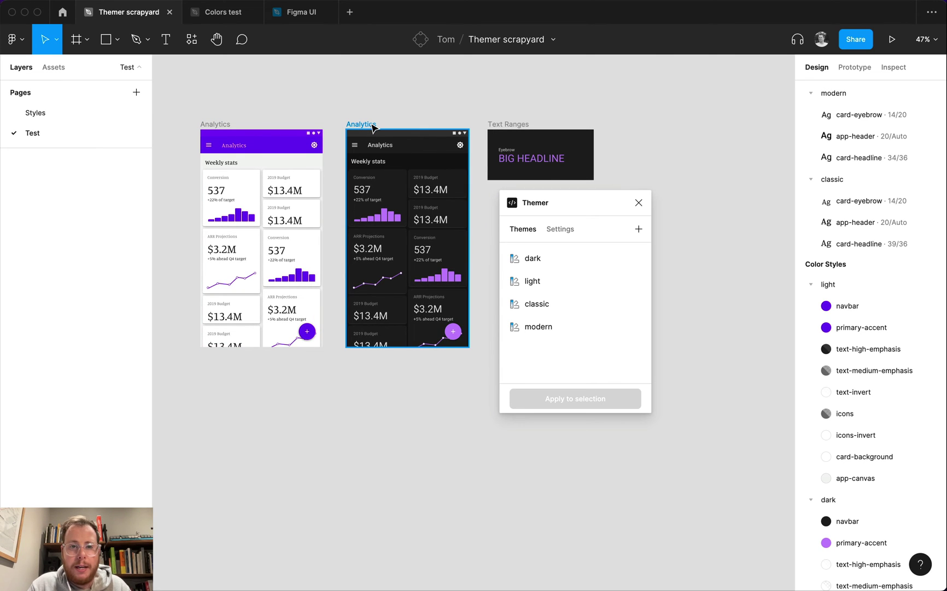
drag(372, 127, 377, 376)
scroll(377, 377, right, 2)
scroll(377, 376, down, 1)
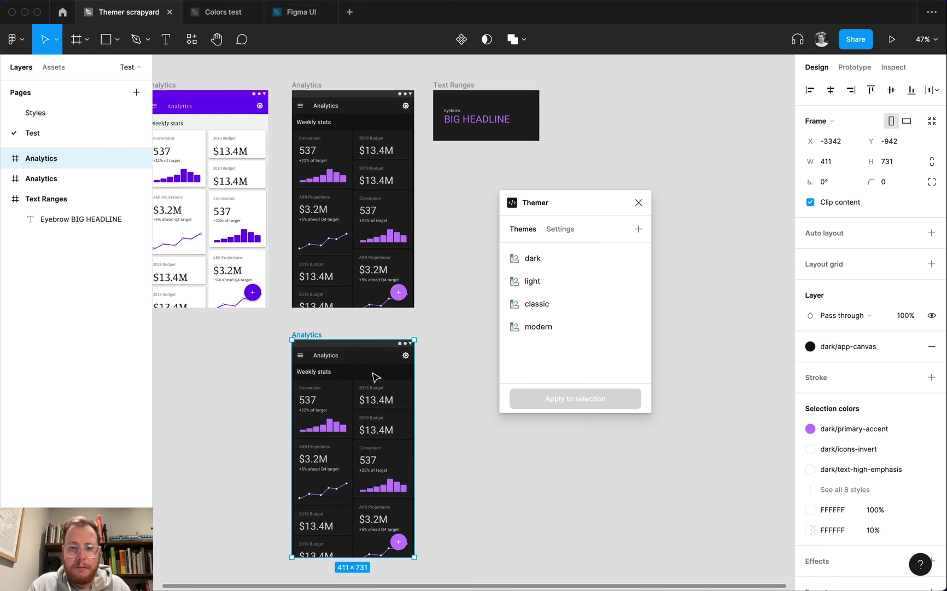
click(550, 282)
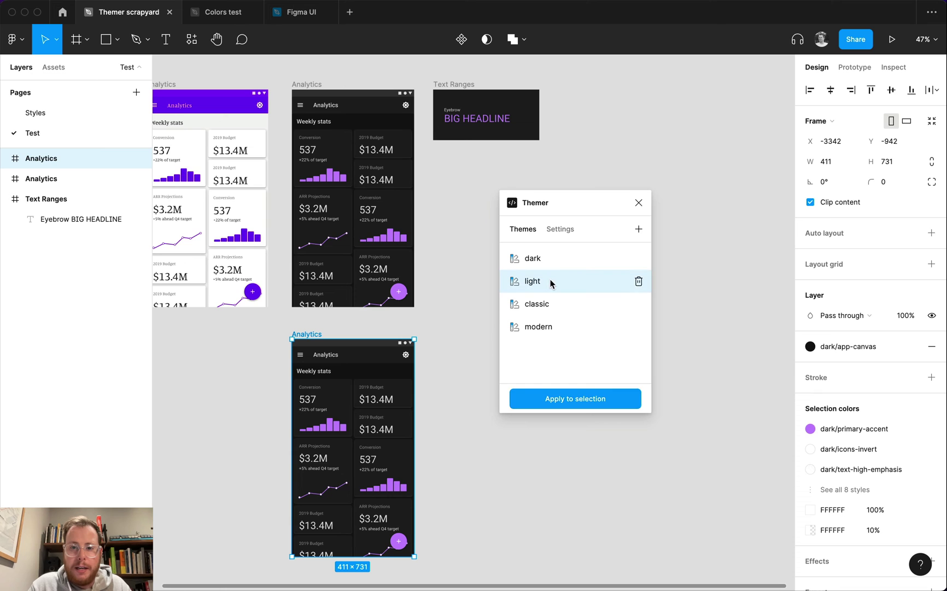
click(572, 398)
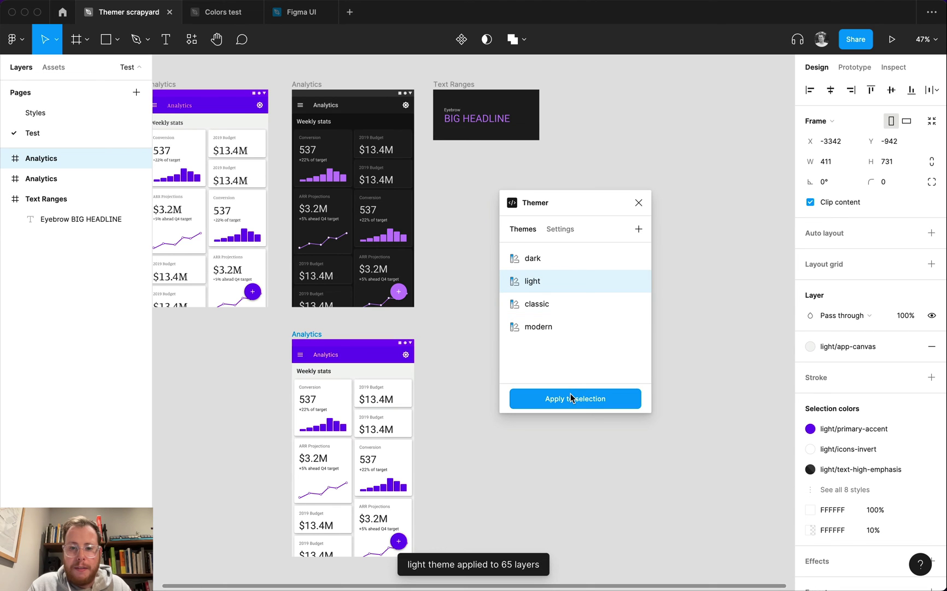
Step: Try the dark theme, then reapply light to the Analytics frame
scroll(482, 385, down, 3)
scroll(482, 385, left, 2)
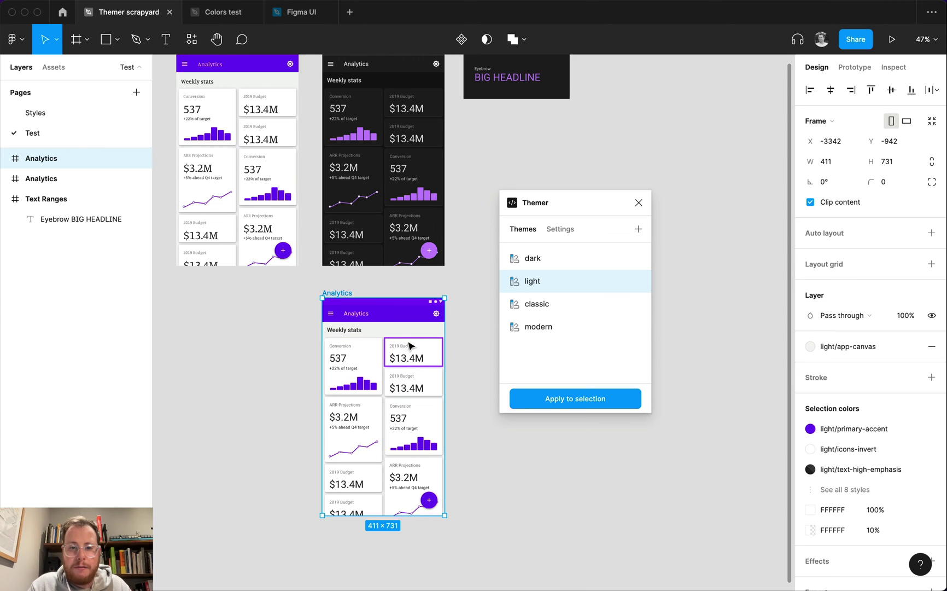
click(552, 261)
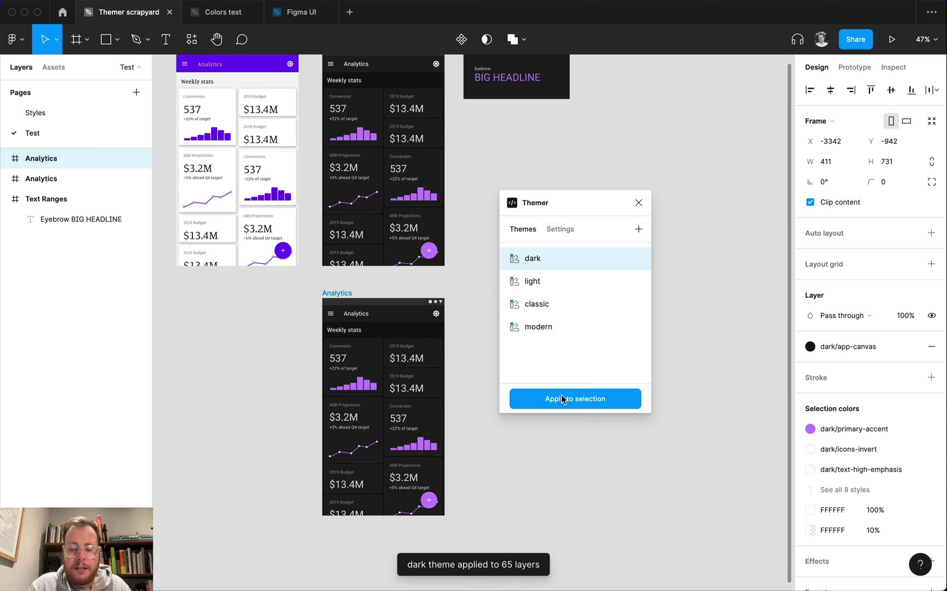
click(560, 283)
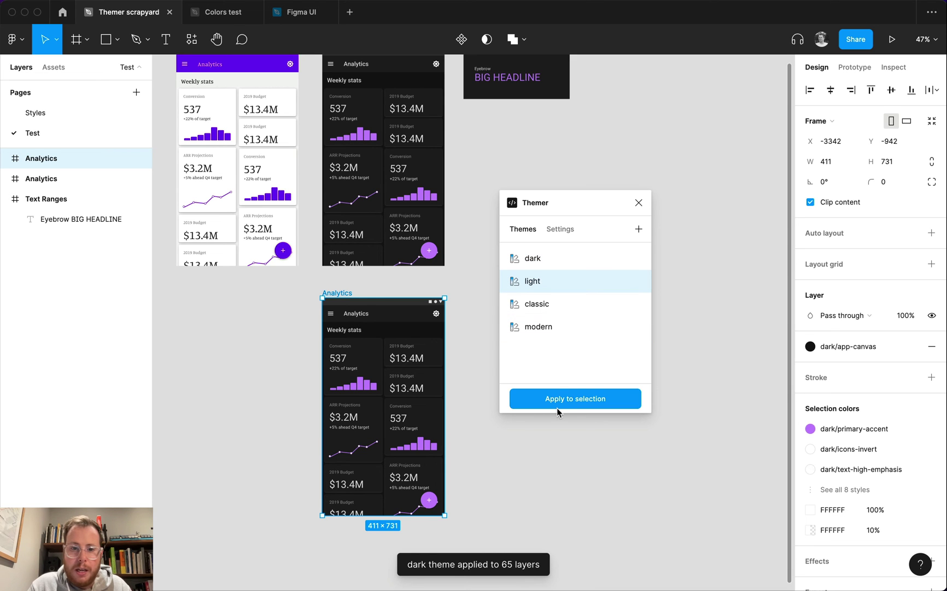
click(558, 406)
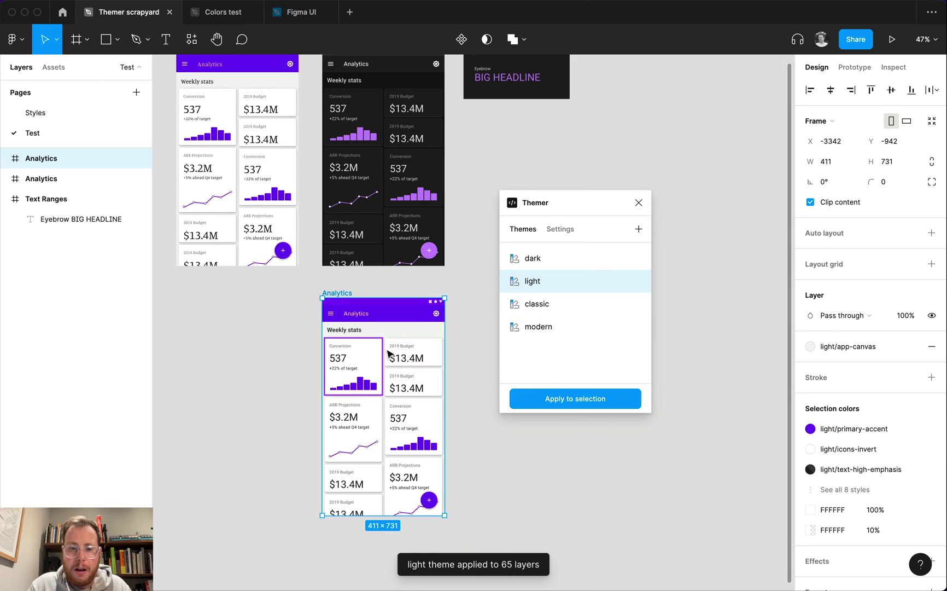
ctrl+scroll(397, 432, up, 5)
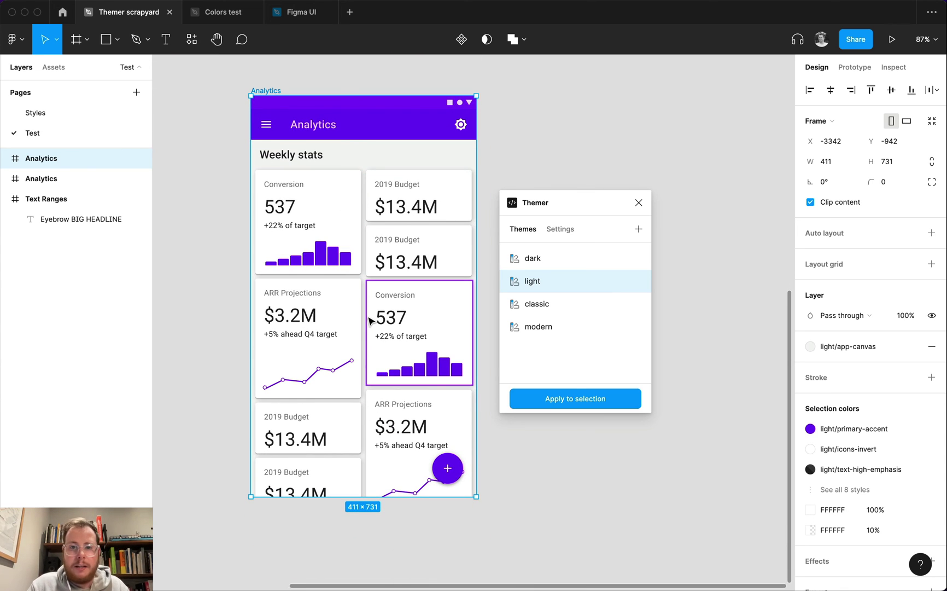
Step: Apply the classic theme to the bottom Analytics frame, giving it serif text
click(538, 305)
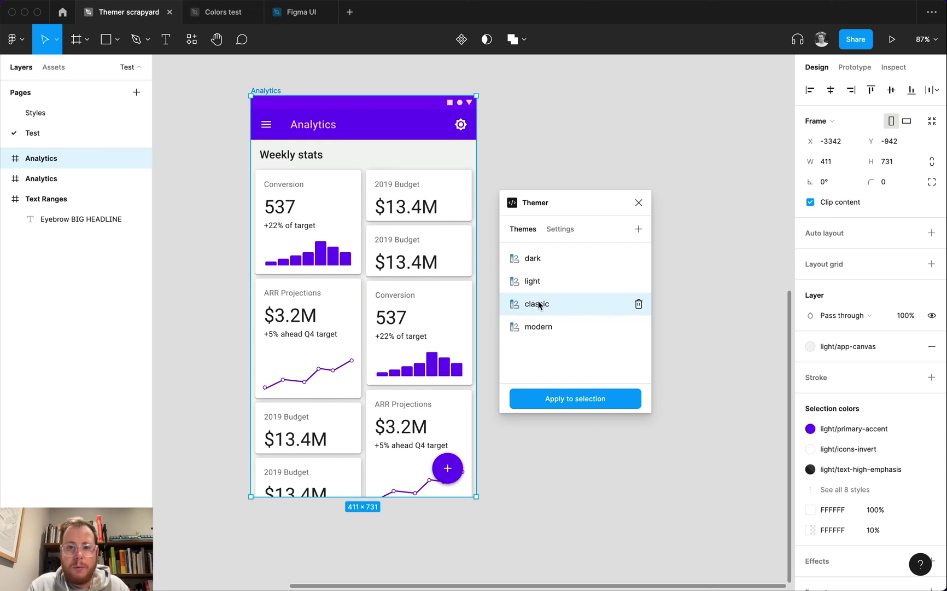
click(559, 399)
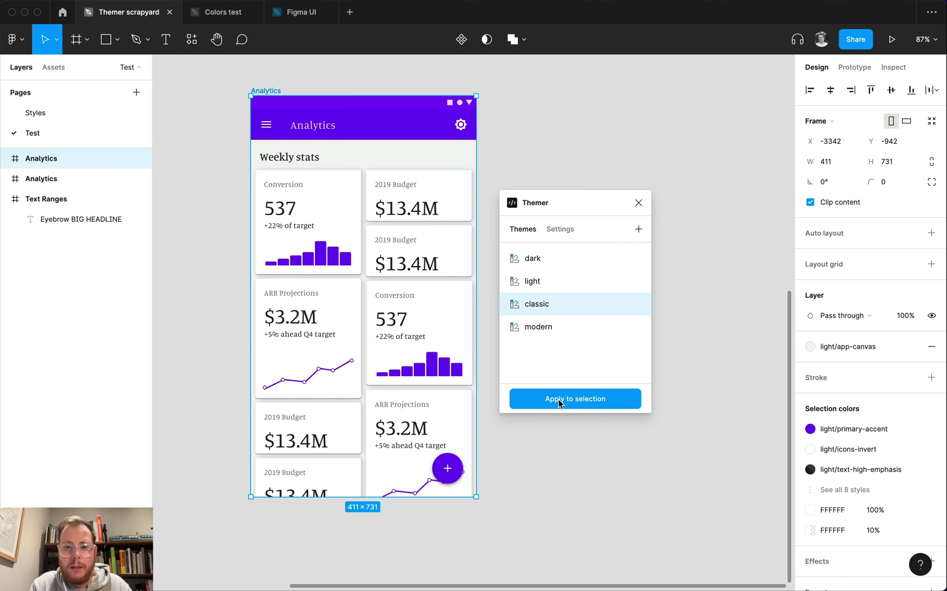
Step: Drag the classic theme to the top of Themer's list and modern into second place
drag(566, 210, 607, 205)
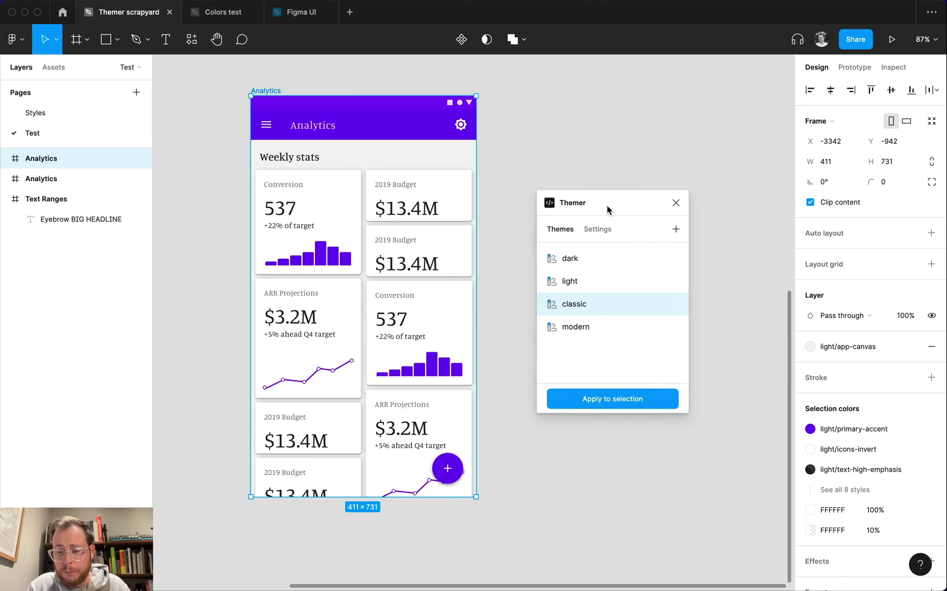
scroll(434, 278, up, 2)
scroll(434, 277, right, 2)
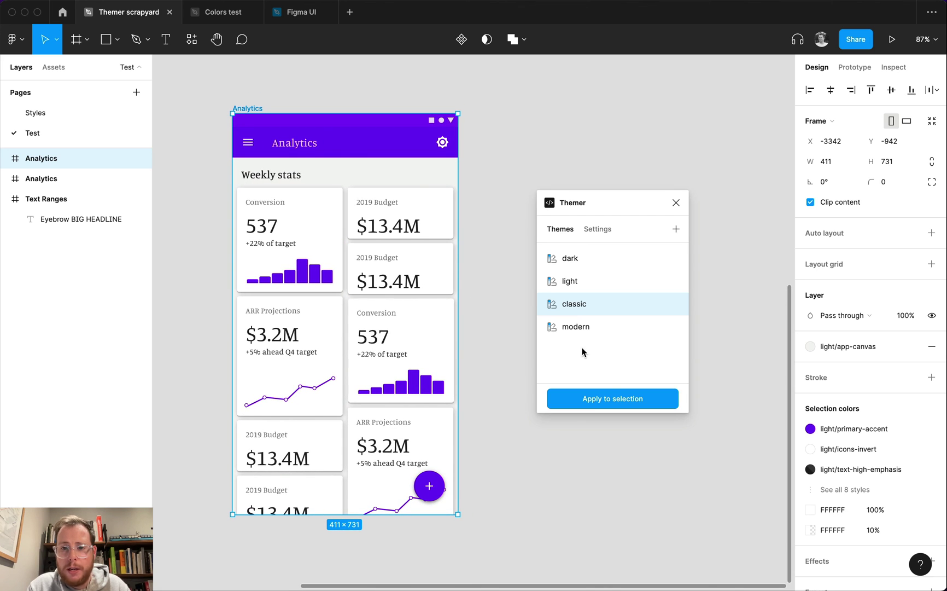
drag(599, 305, 598, 254)
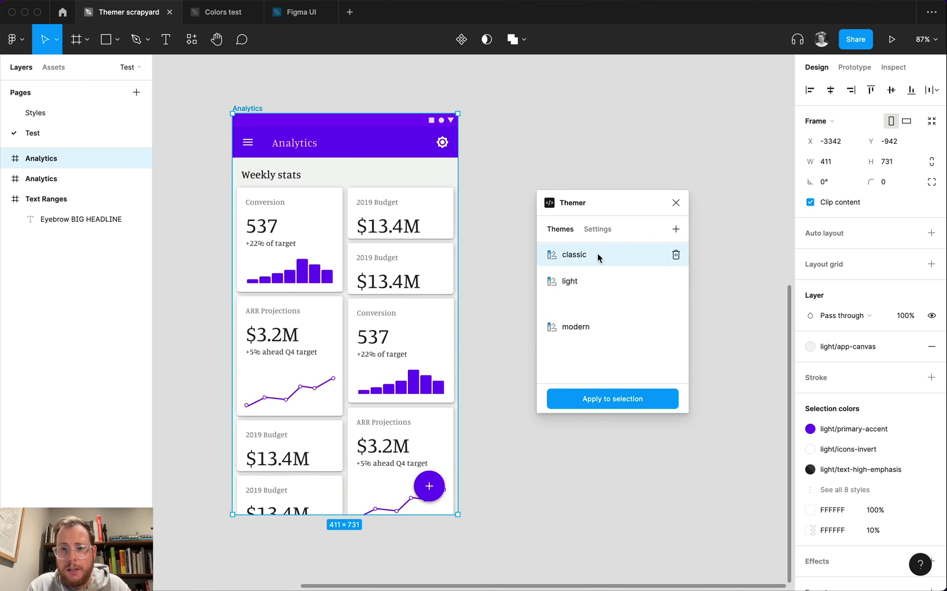
drag(599, 319, 598, 275)
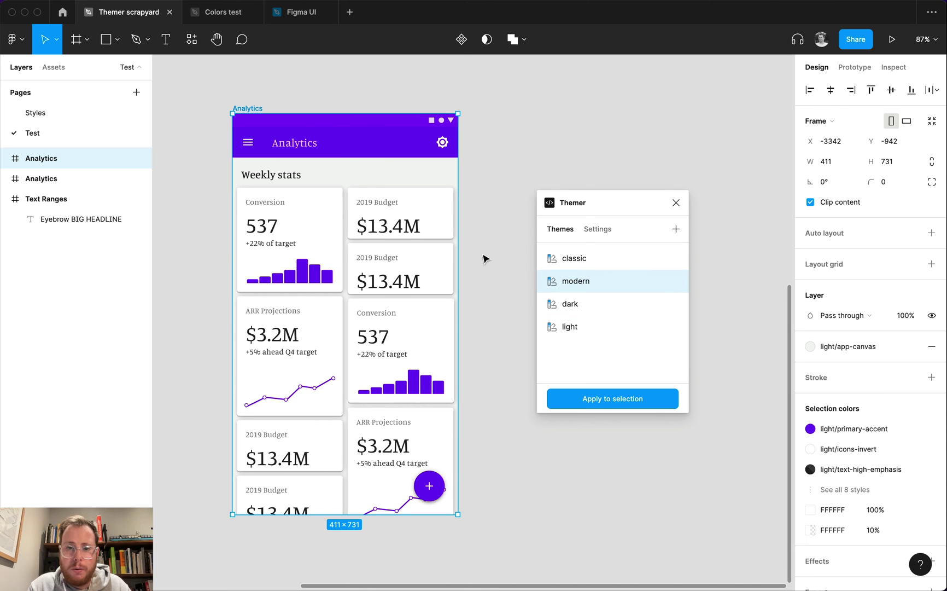
scroll(484, 258, down, 5)
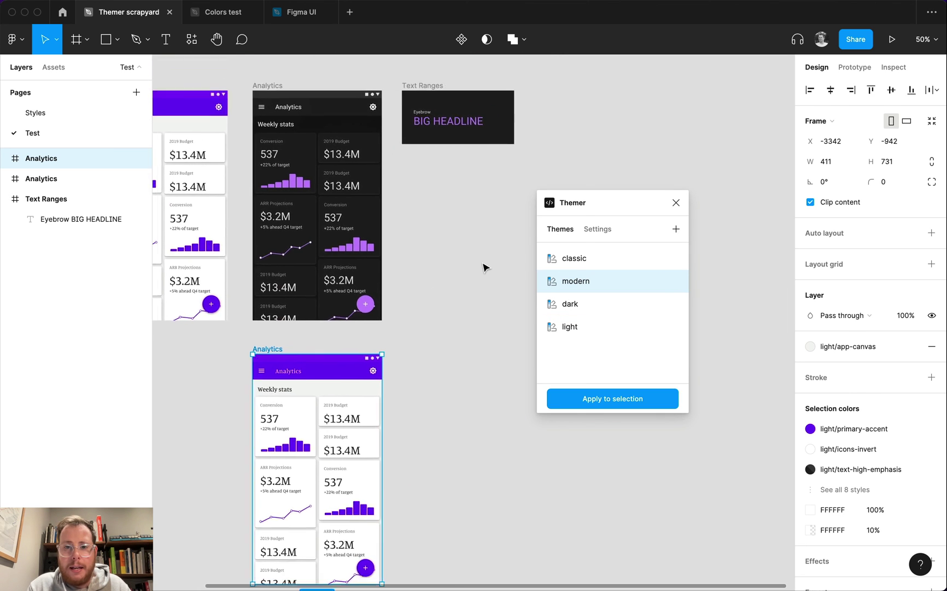
Step: Zoom in on the Text Ranges frame and select it
click(328, 176)
key(z)
drag(335, 170, 525, 329)
click(327, 211)
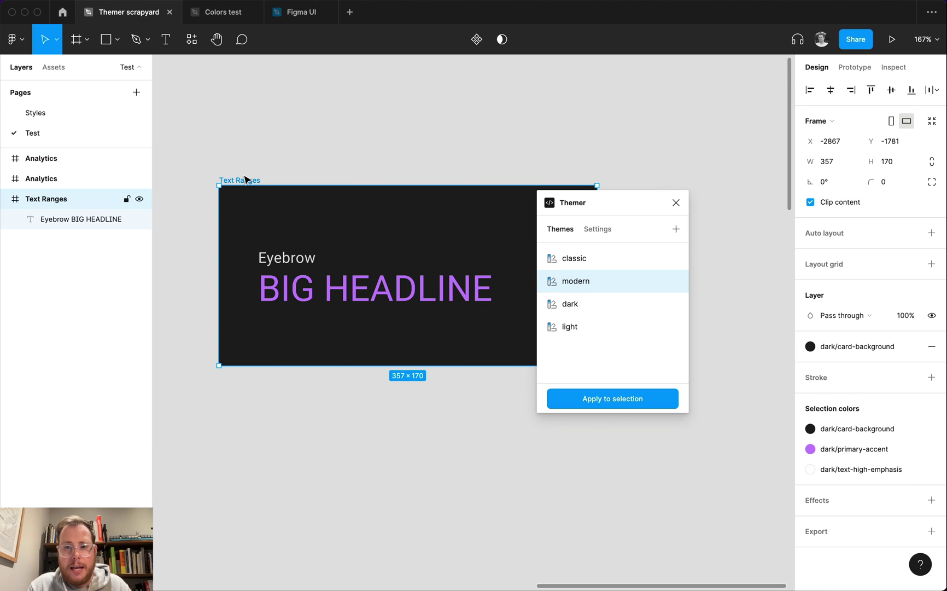
drag(621, 202, 684, 147)
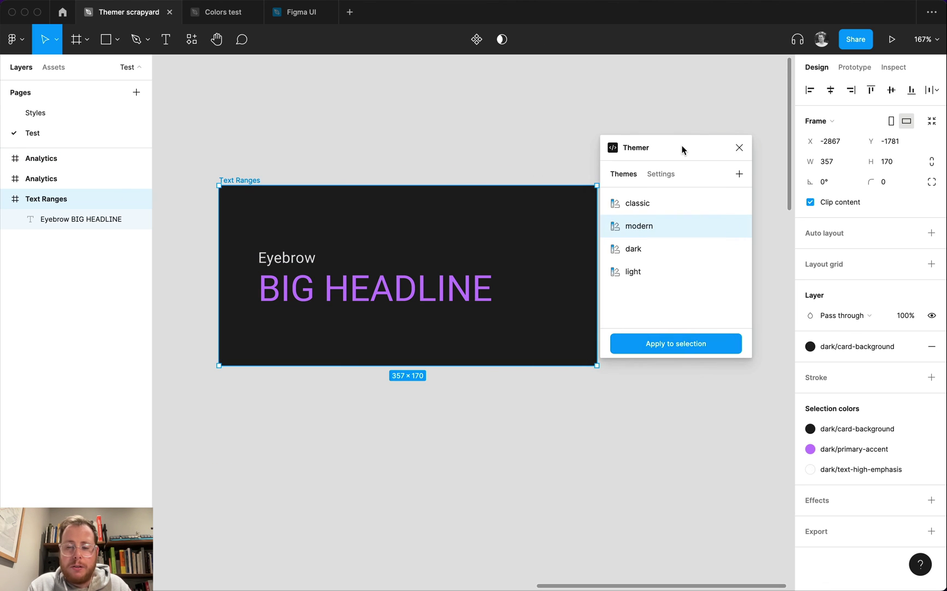
click(371, 298)
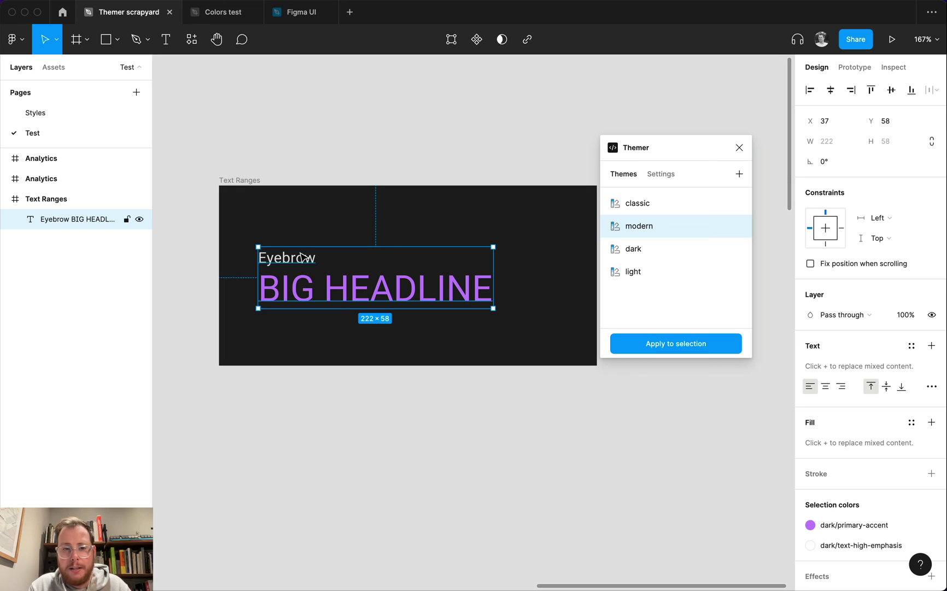
Step: Apply the classic theme, then the light theme, to the whole Text Ranges frame
click(271, 199)
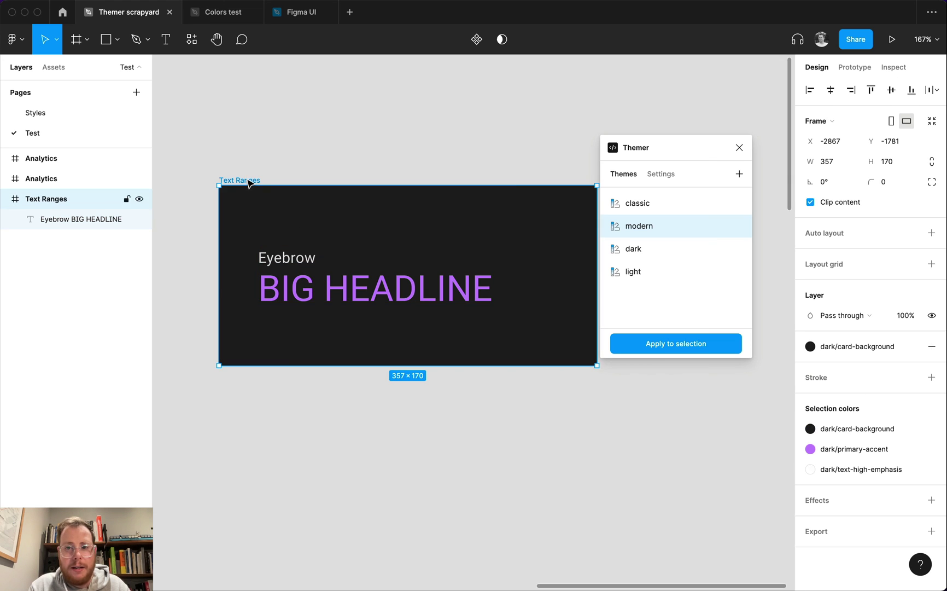
click(683, 207)
click(674, 344)
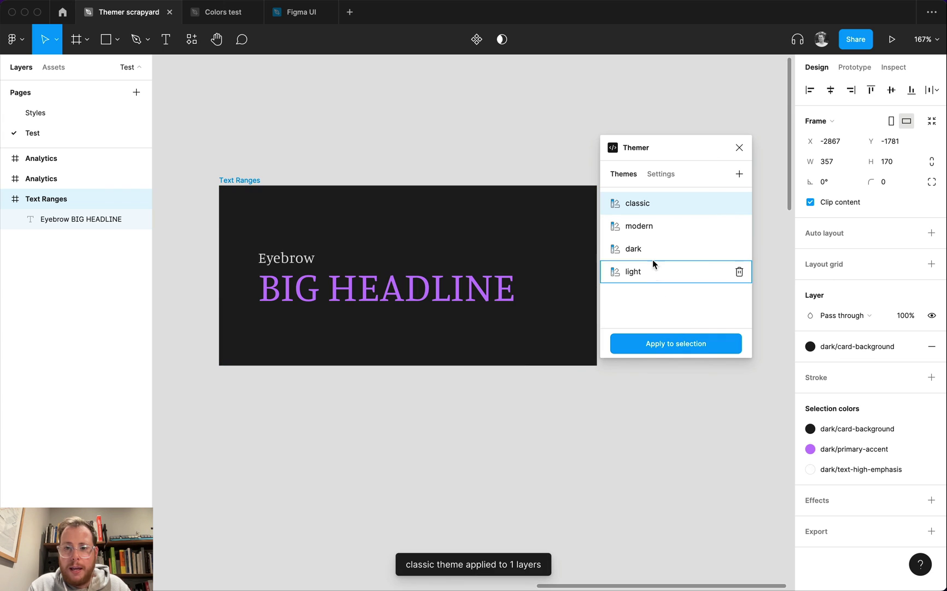
click(645, 271)
click(652, 344)
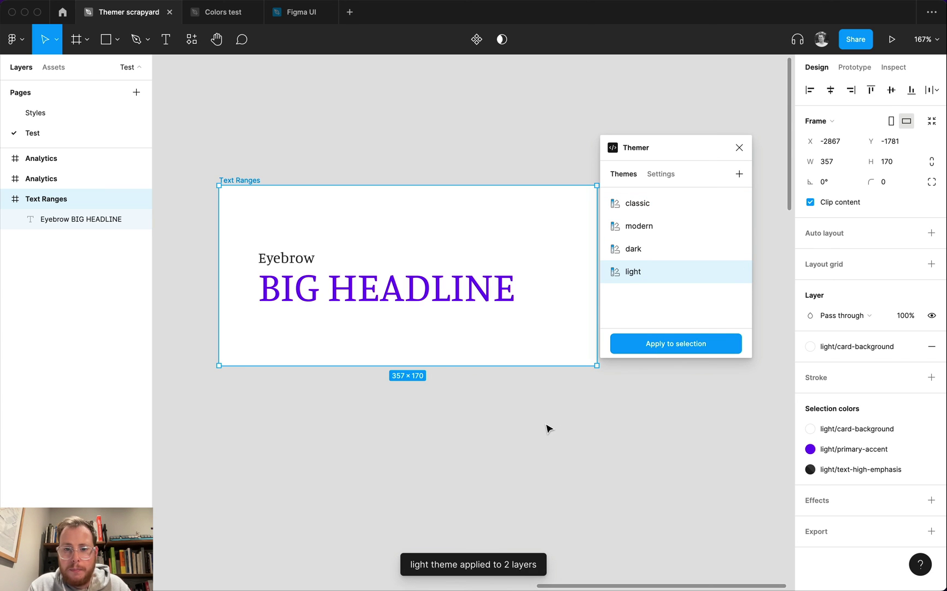
scroll(548, 426, down, 5)
scroll(548, 427, down, 10)
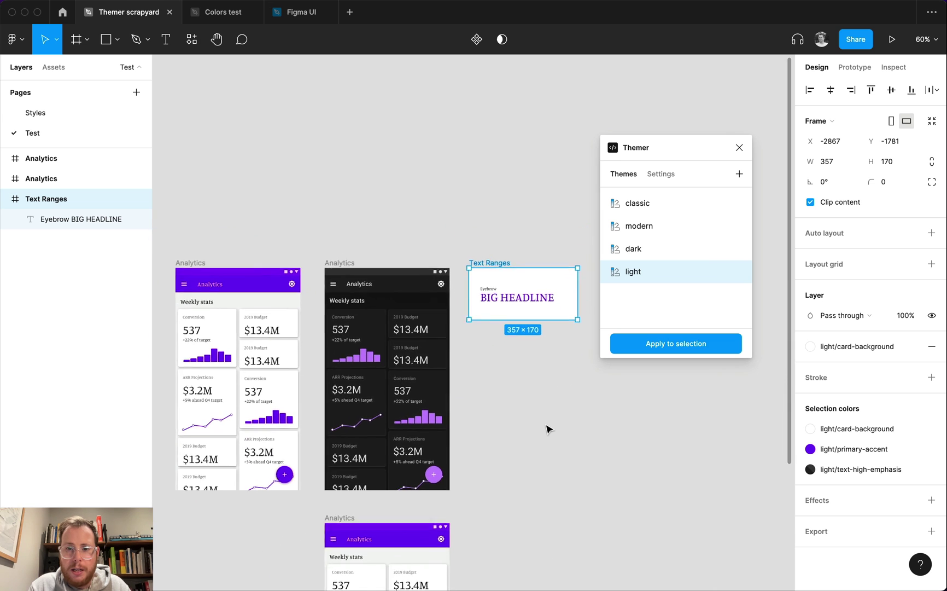
scroll(547, 428, down, 5)
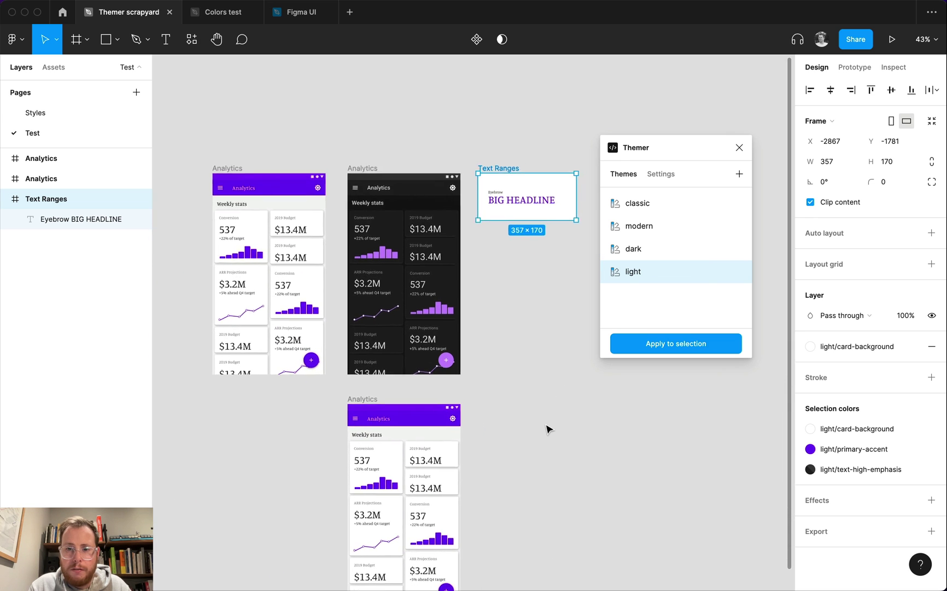
Step: Deselect everything and run the 'Use dark mode' quick action via 'use'
click(552, 440)
scroll(551, 441, right, 3)
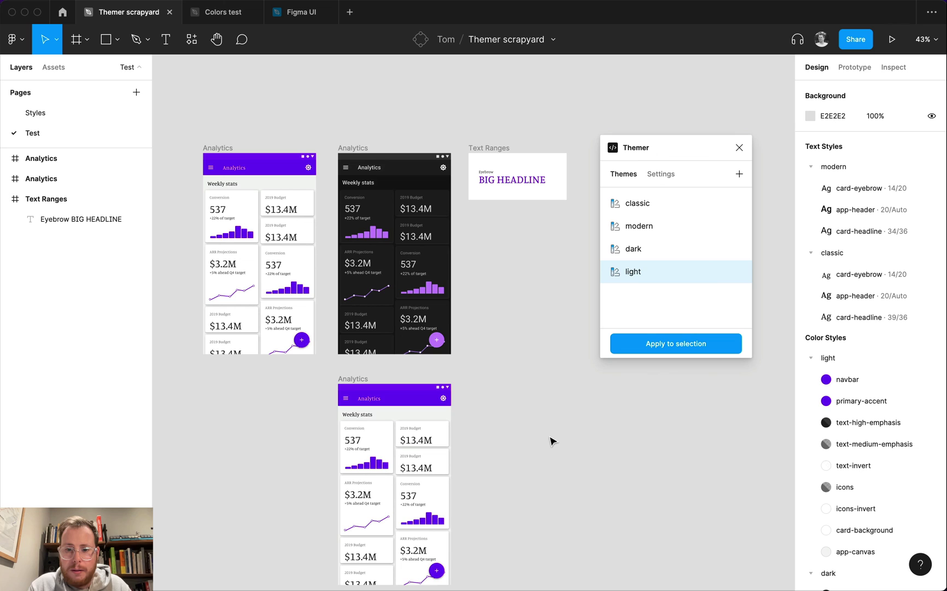
key(super+slash)
text(use)
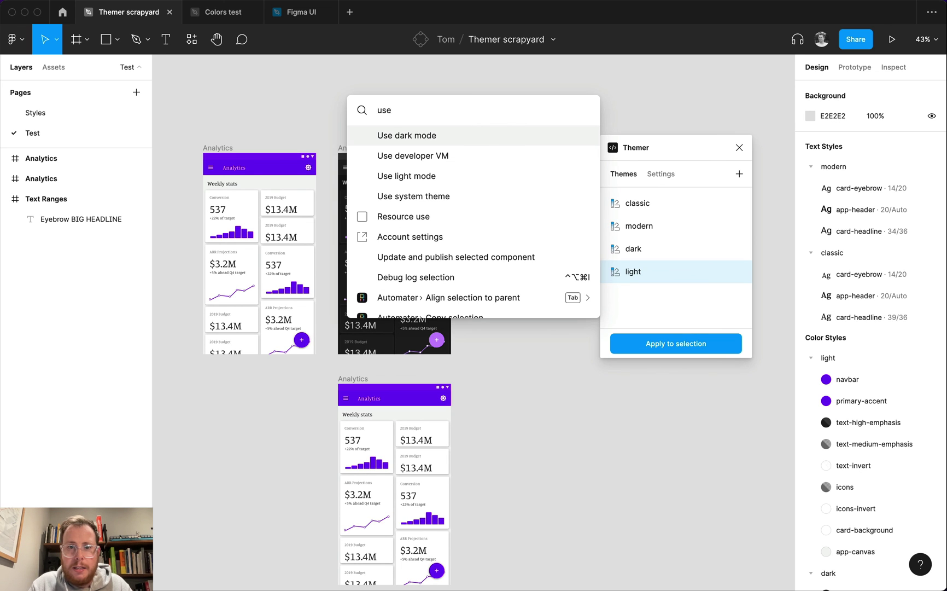
key(Return)
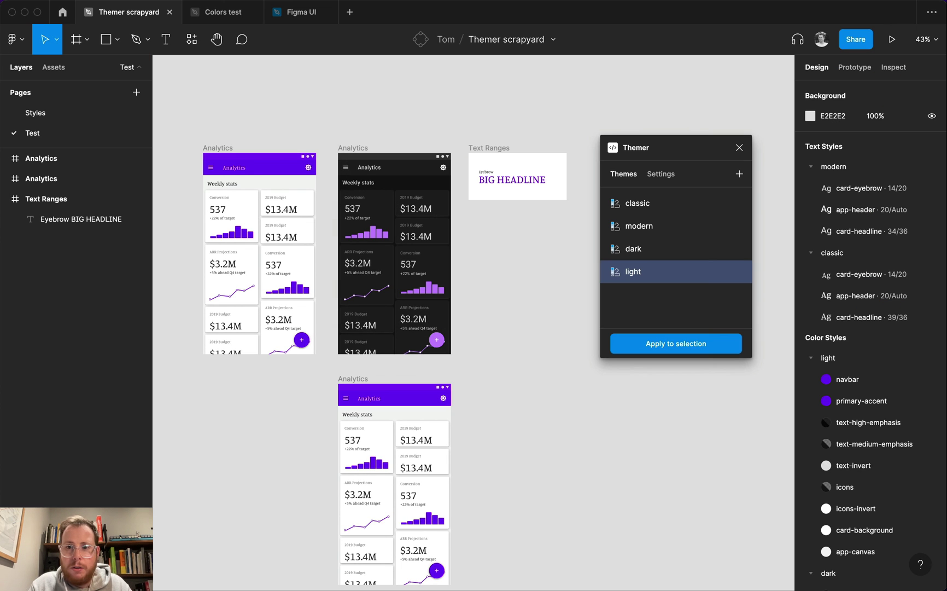
Step: Check Themer's Settings, then return to the theme list and select light
click(668, 178)
click(626, 175)
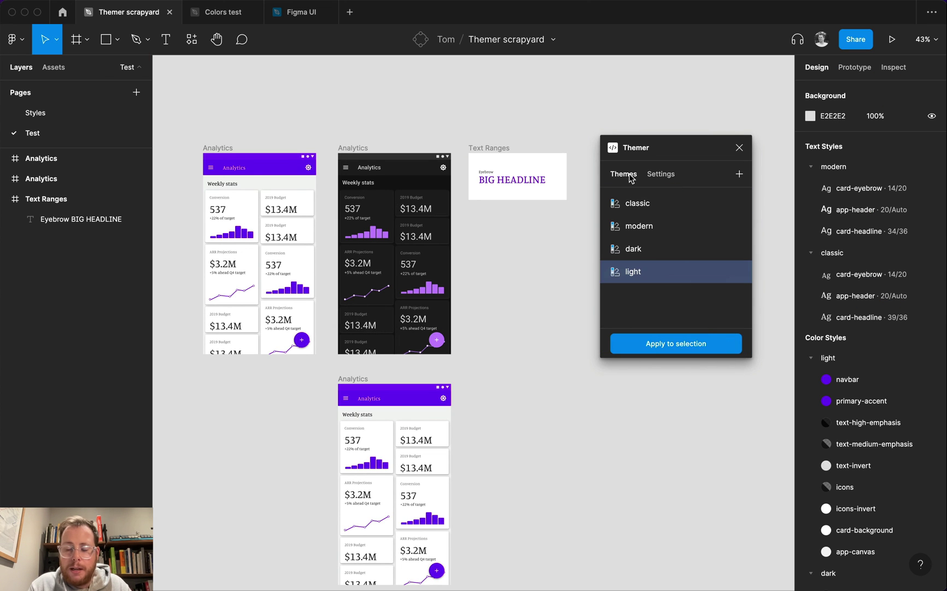
click(615, 273)
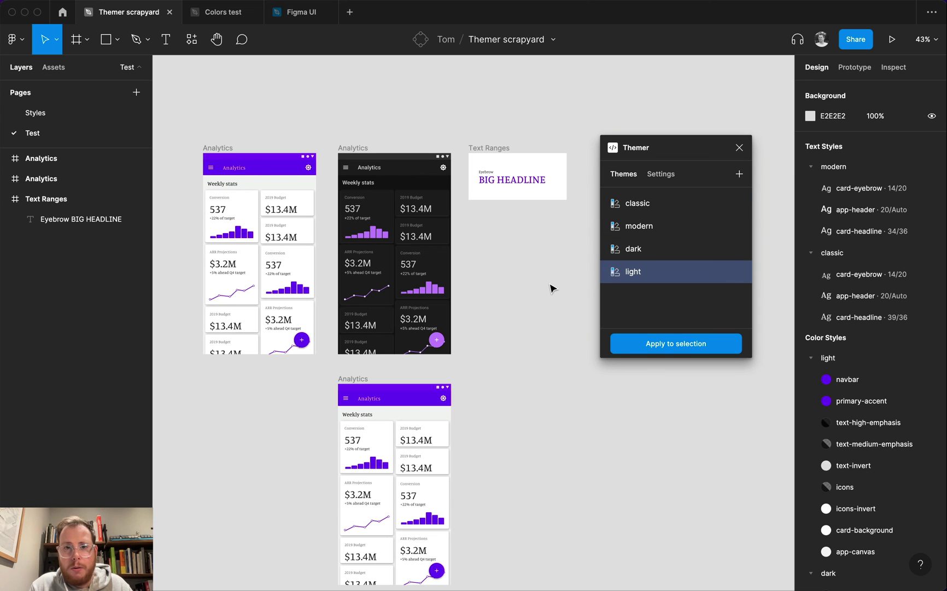